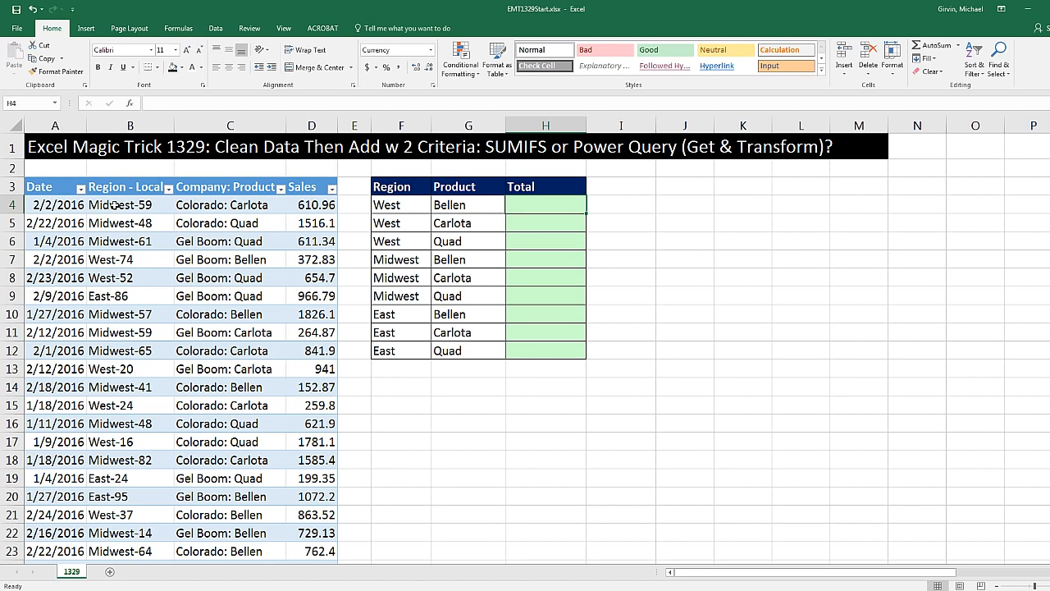
Autofit the width of the Region - Local column
double_click(174, 130)
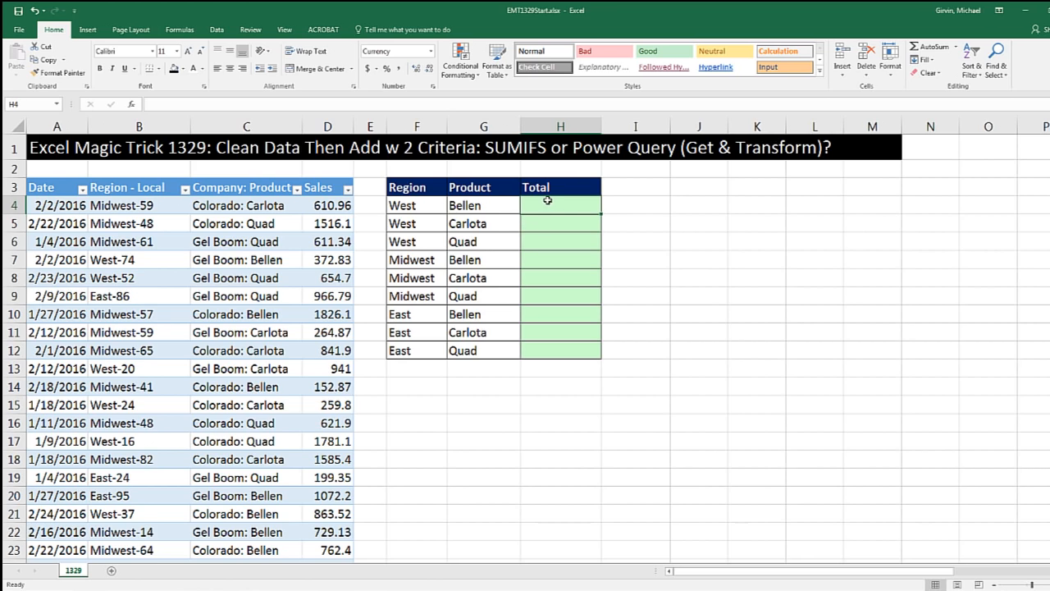
Examine how the sales table's region, product and sales columns relate to the Region and Product criteria beside the Total column
click(463, 203)
click(416, 204)
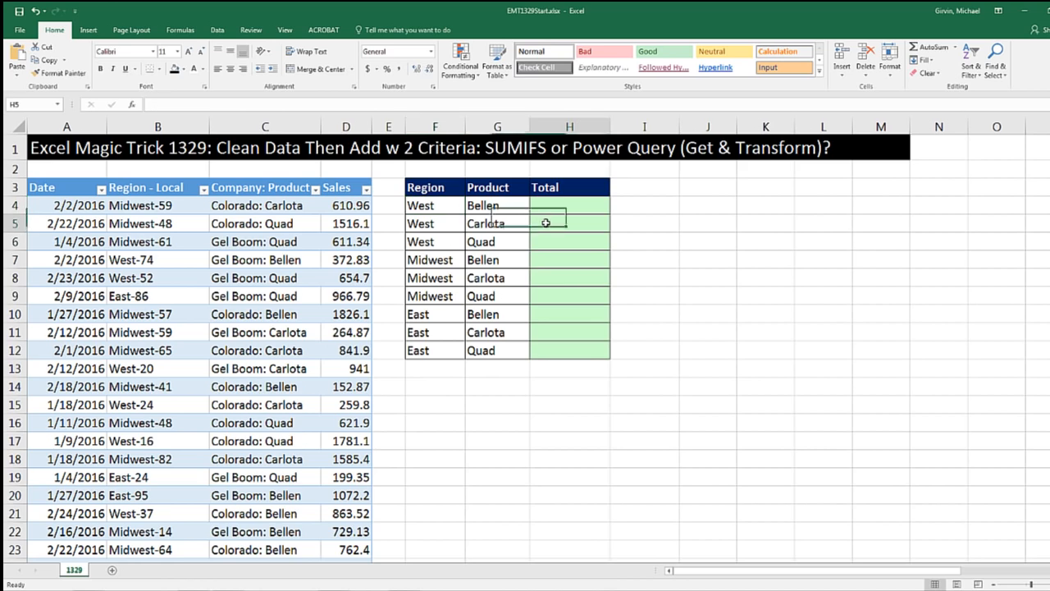
click(548, 225)
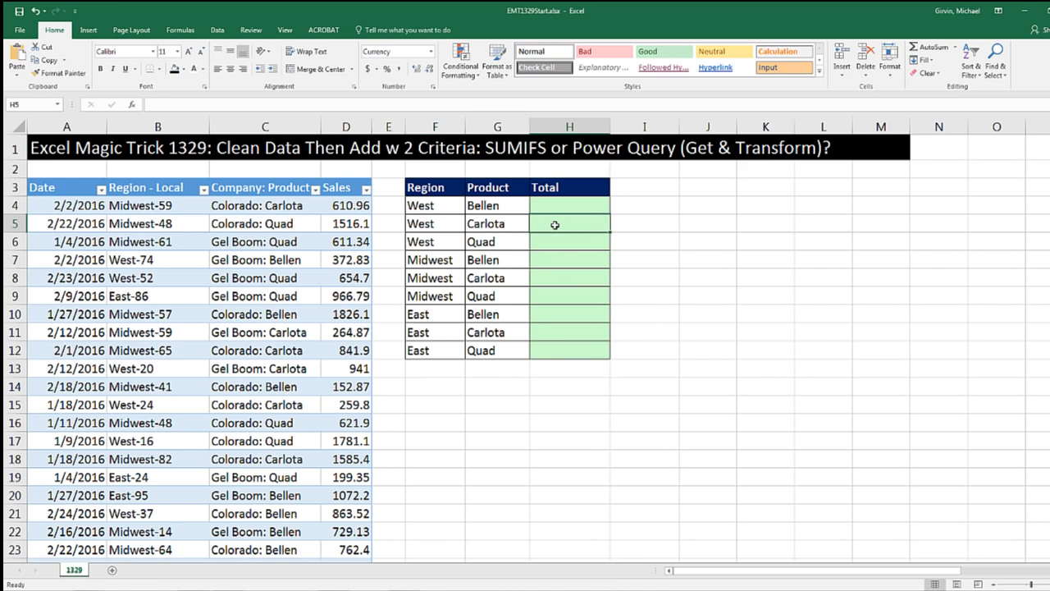
drag(349, 205, 349, 386)
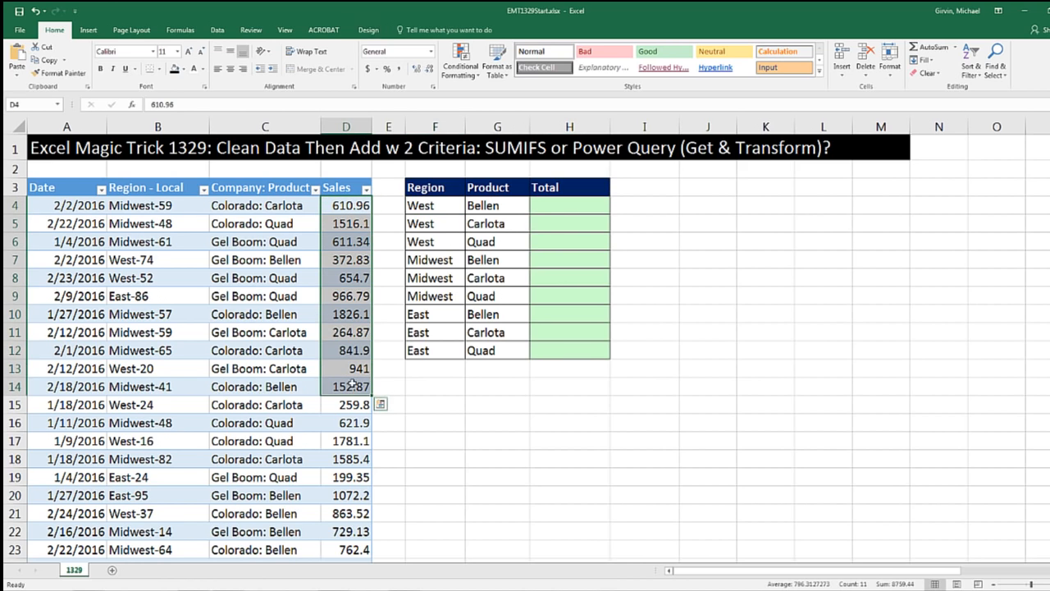
click(492, 225)
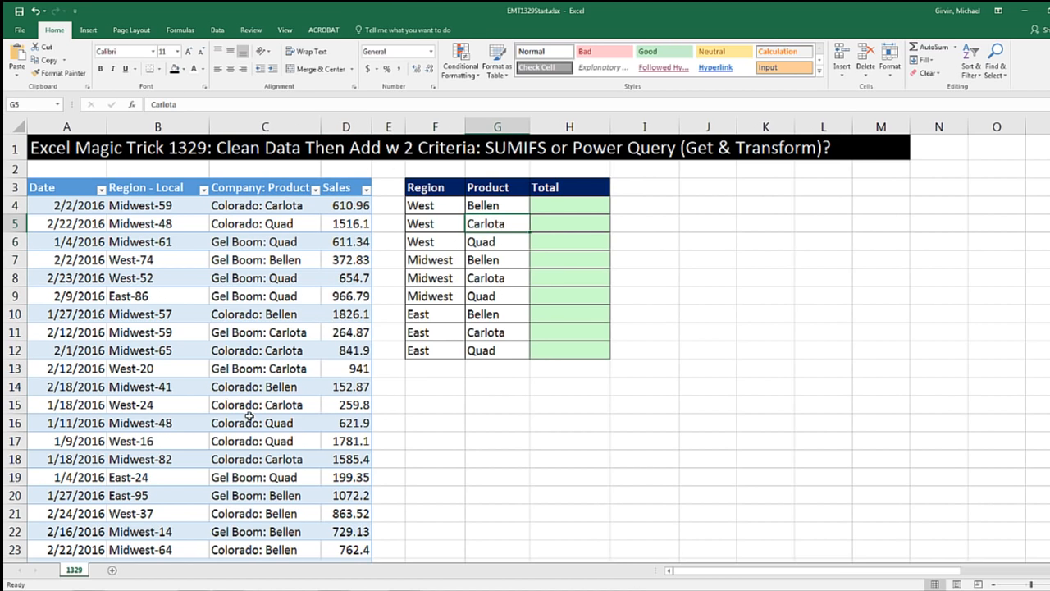
click(422, 230)
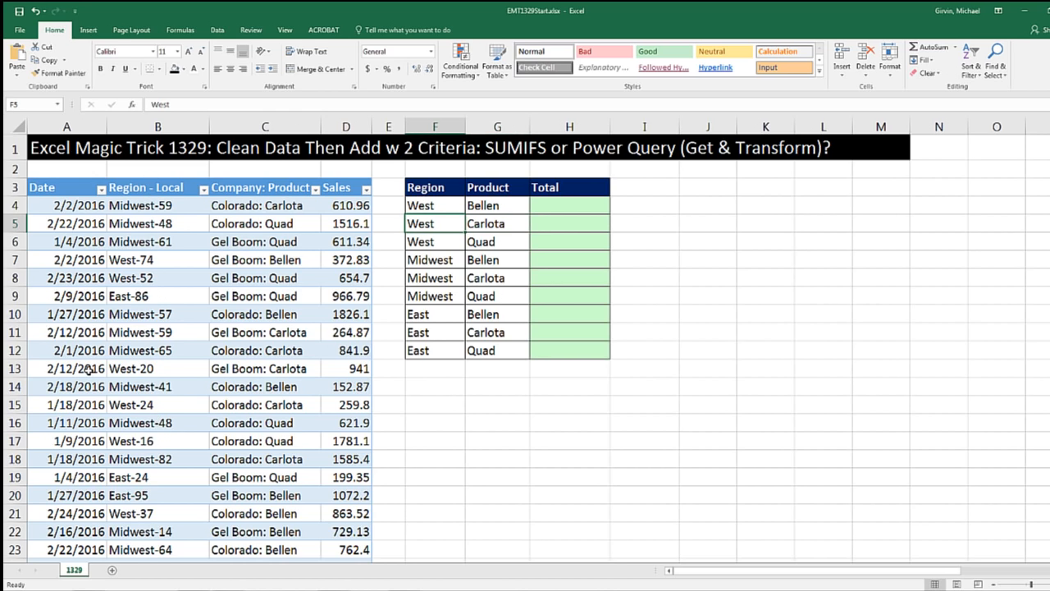
drag(89, 370, 359, 369)
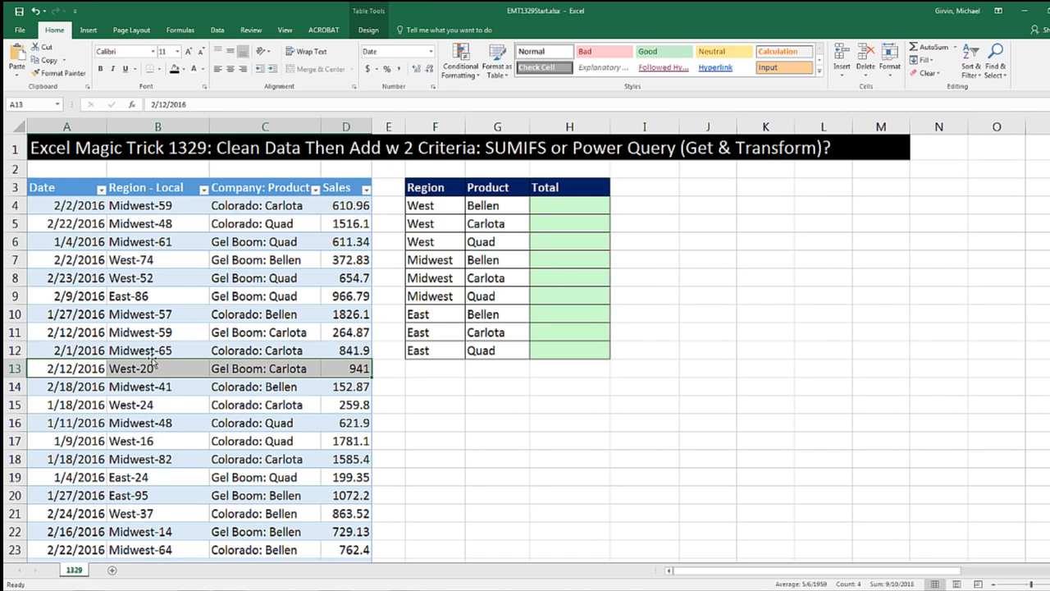
click(540, 221)
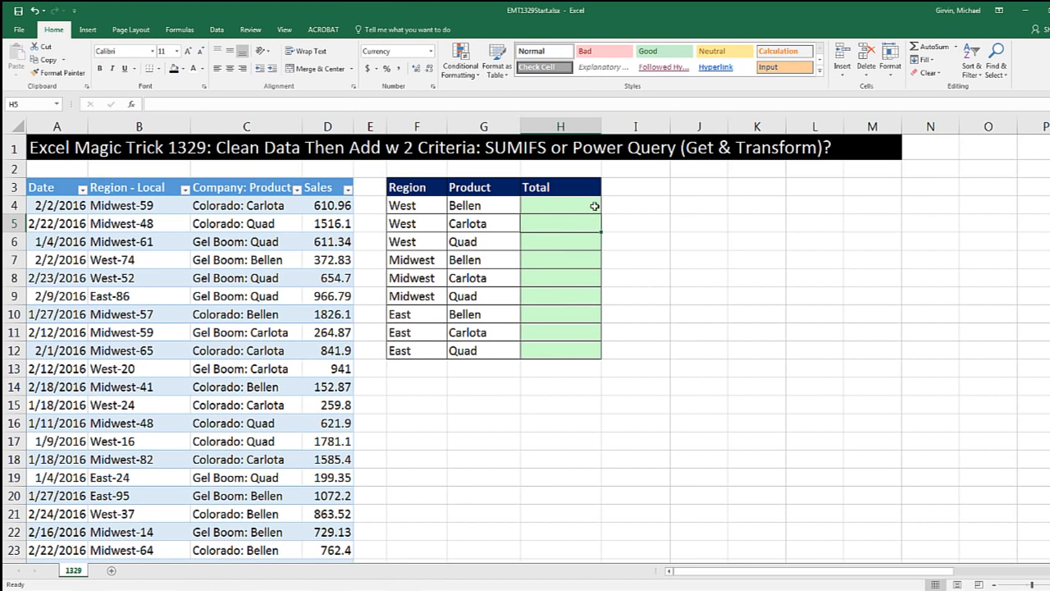
click(570, 205)
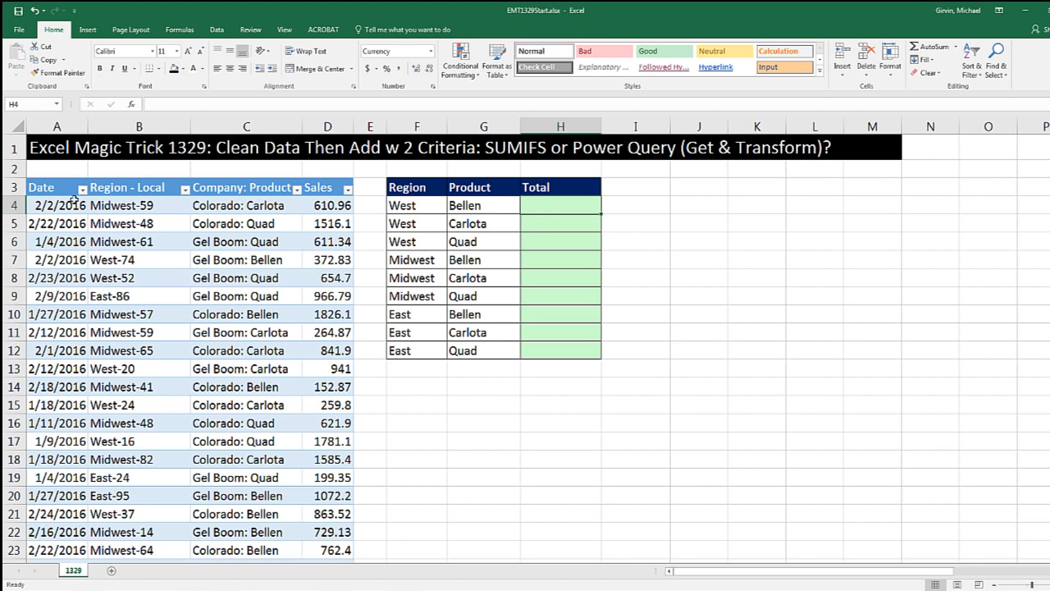
click(57, 189)
click(156, 189)
click(195, 190)
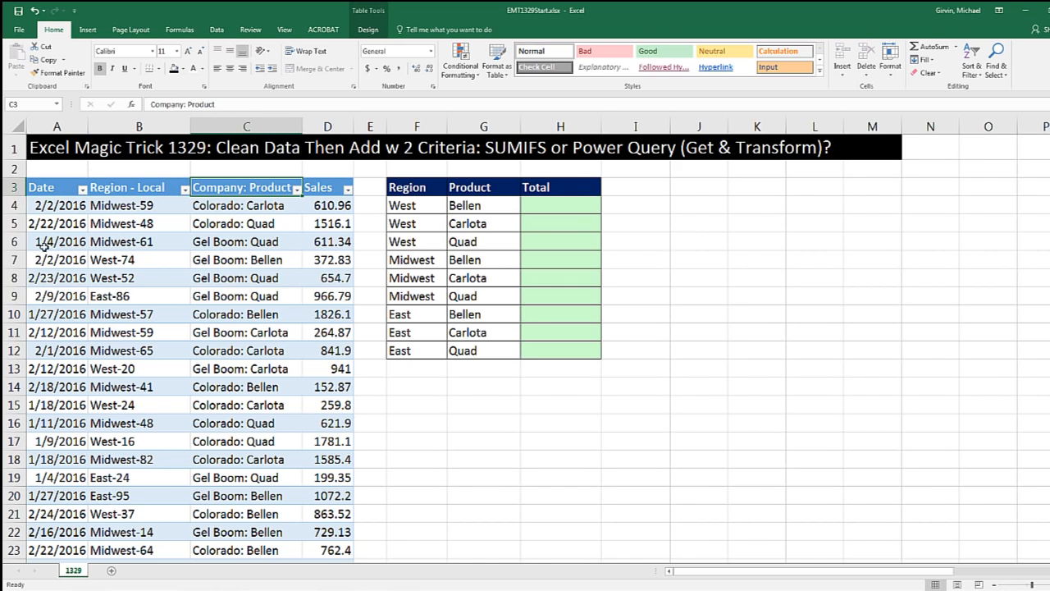
Rename the Excel table holding the sales data as fSales
click(139, 260)
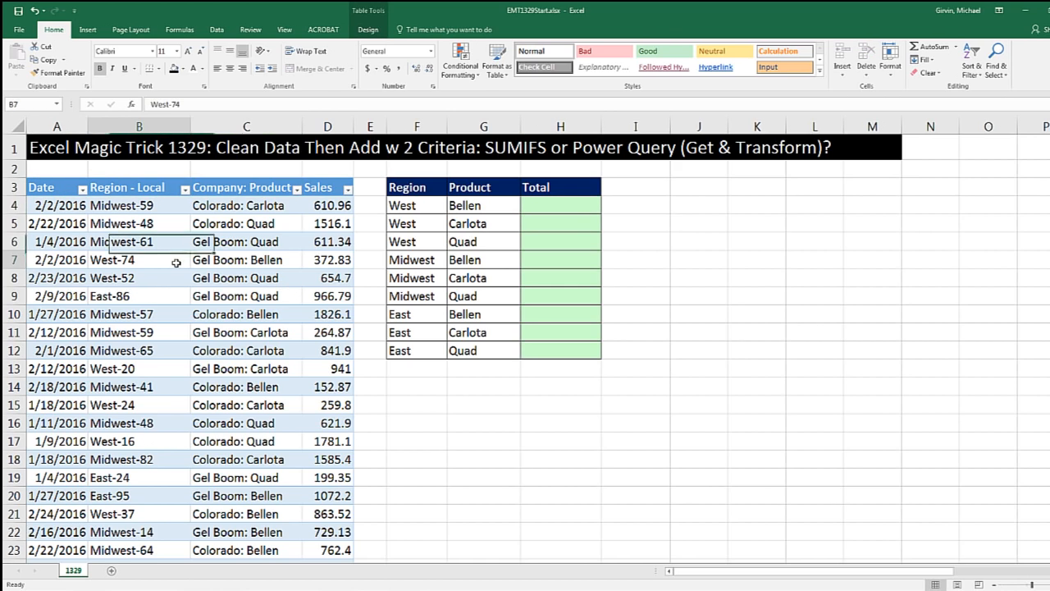
click(90, 30)
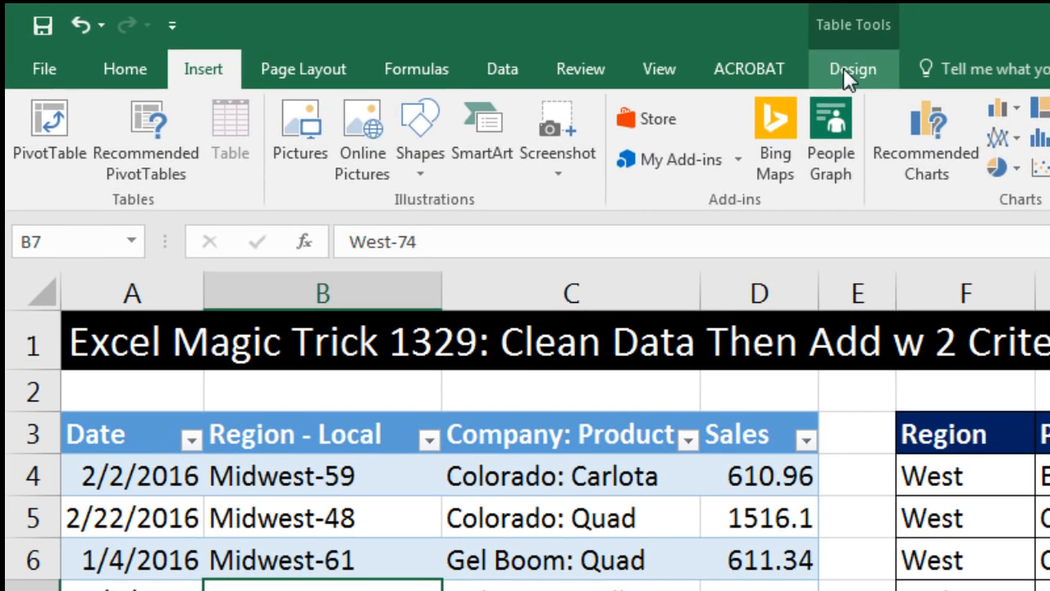
click(845, 72)
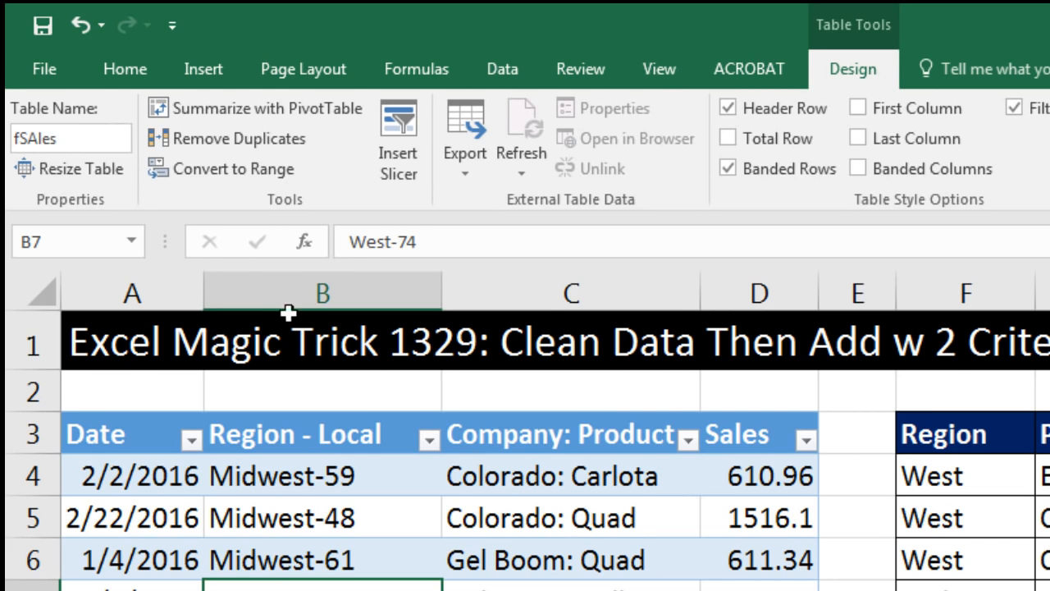
drag(14, 136, 36, 137)
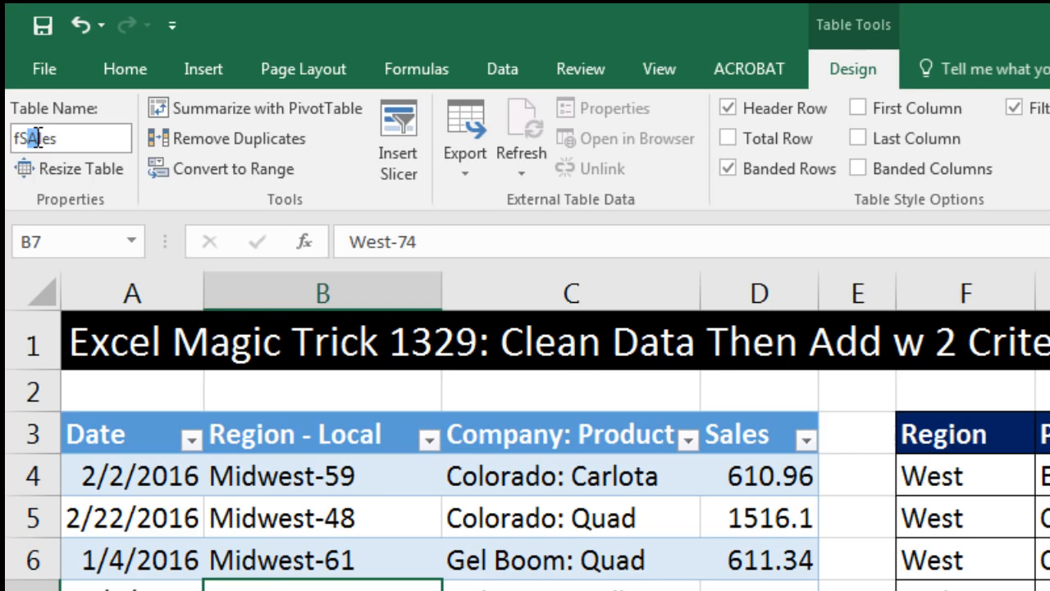
text(a)
key(Return)
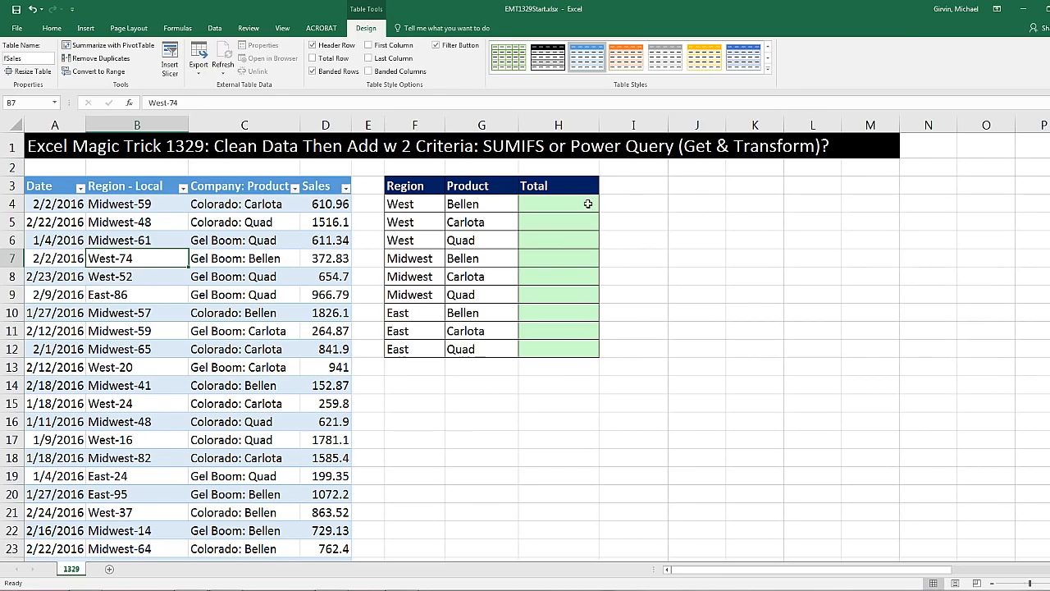
Start a SUMIFS formula in H4 with the whole Sales column, fSales[Sales], as the sum range
click(588, 204)
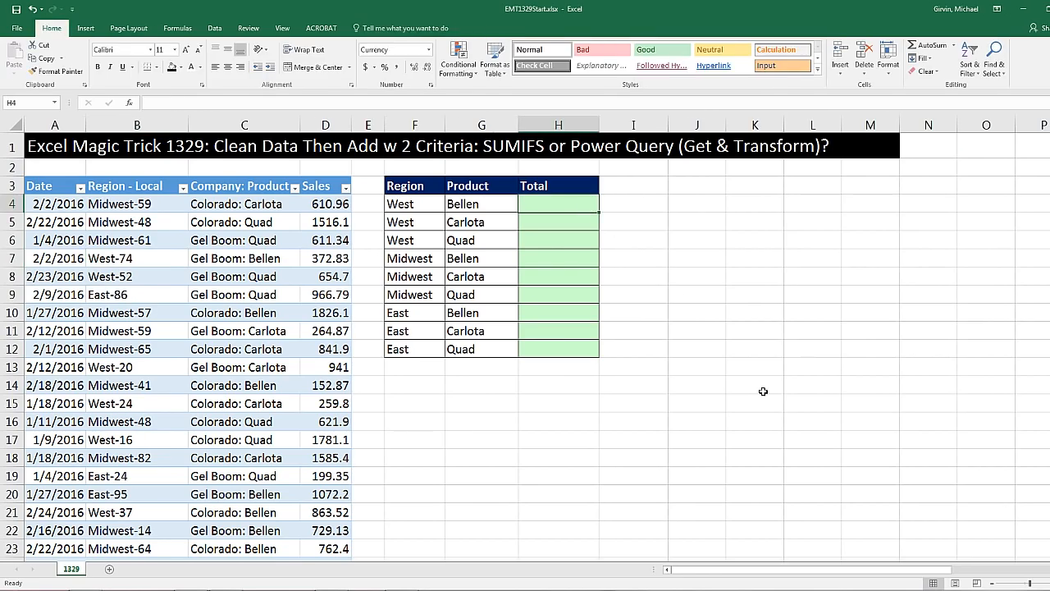
text(=sumifs)
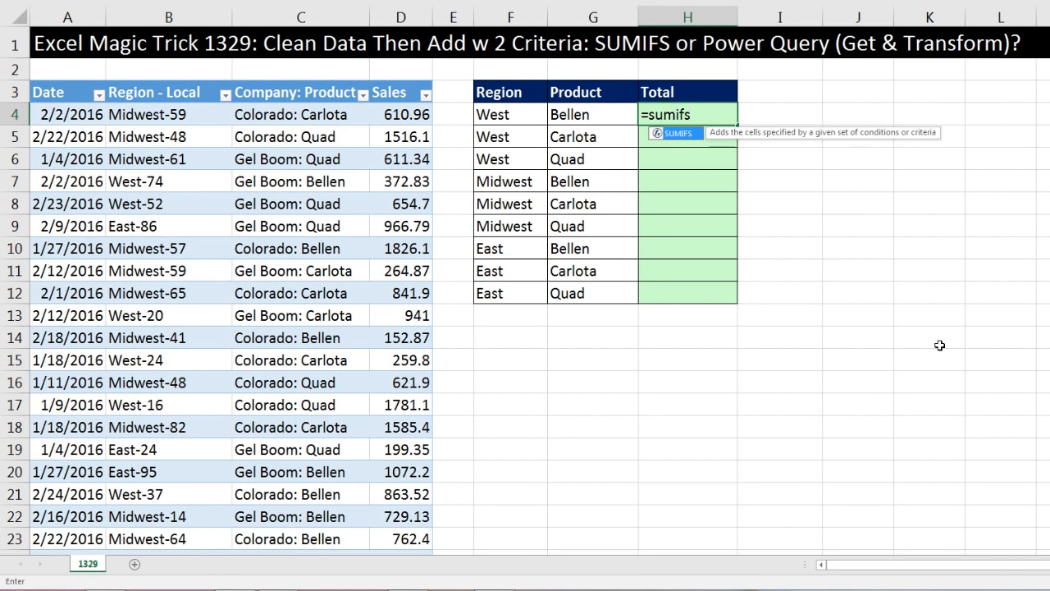
key(Tab)
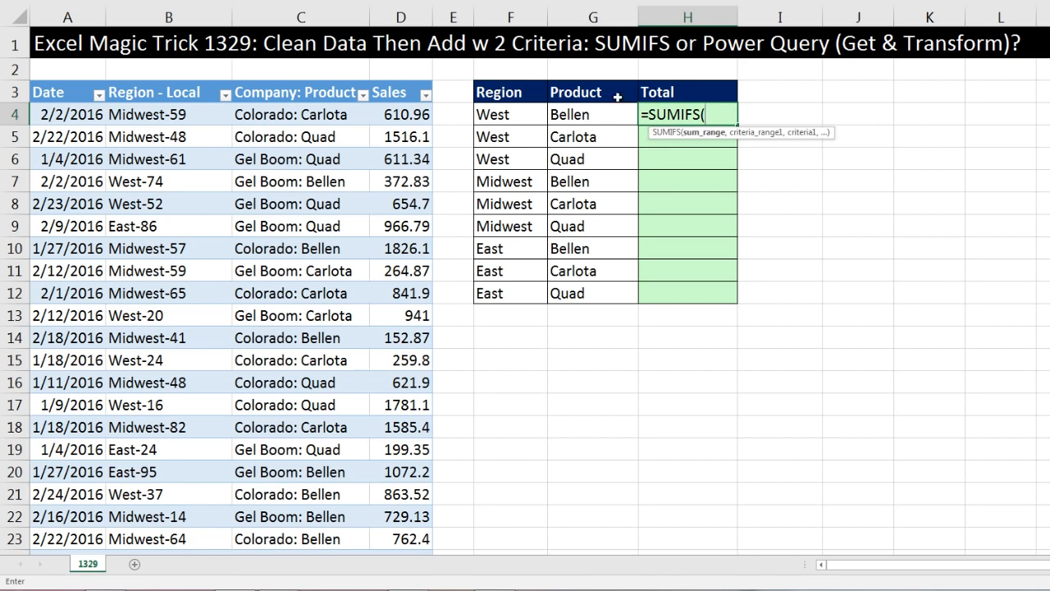
click(410, 116)
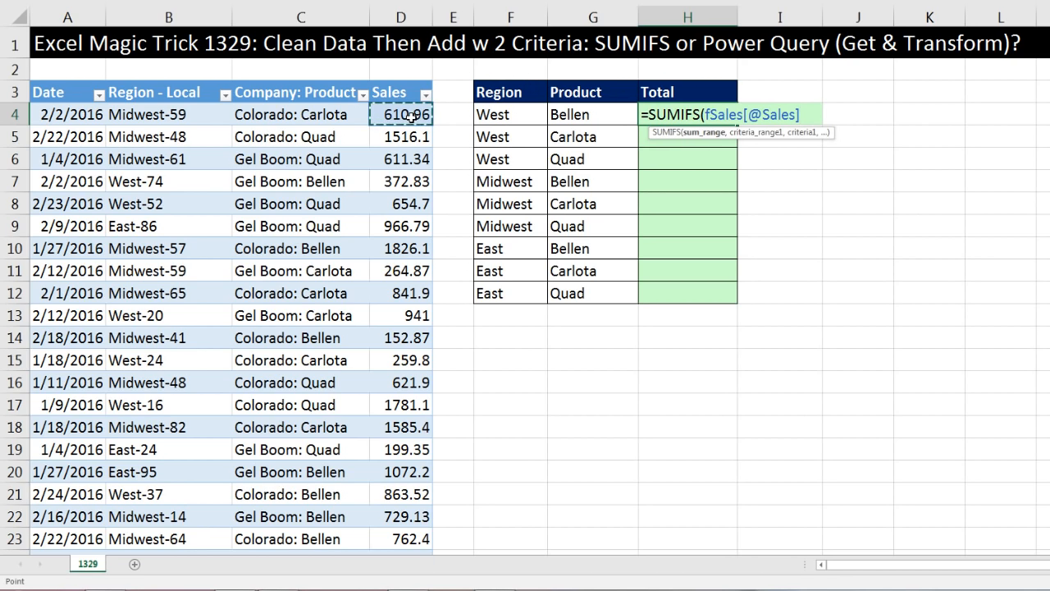
key(ctrl+shift+Down)
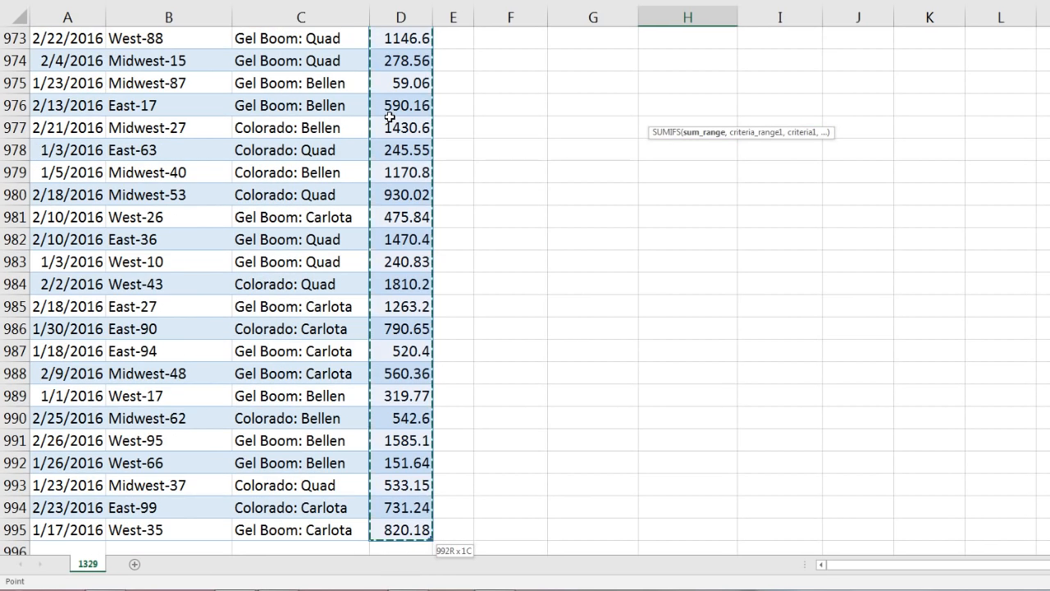
key(F4)
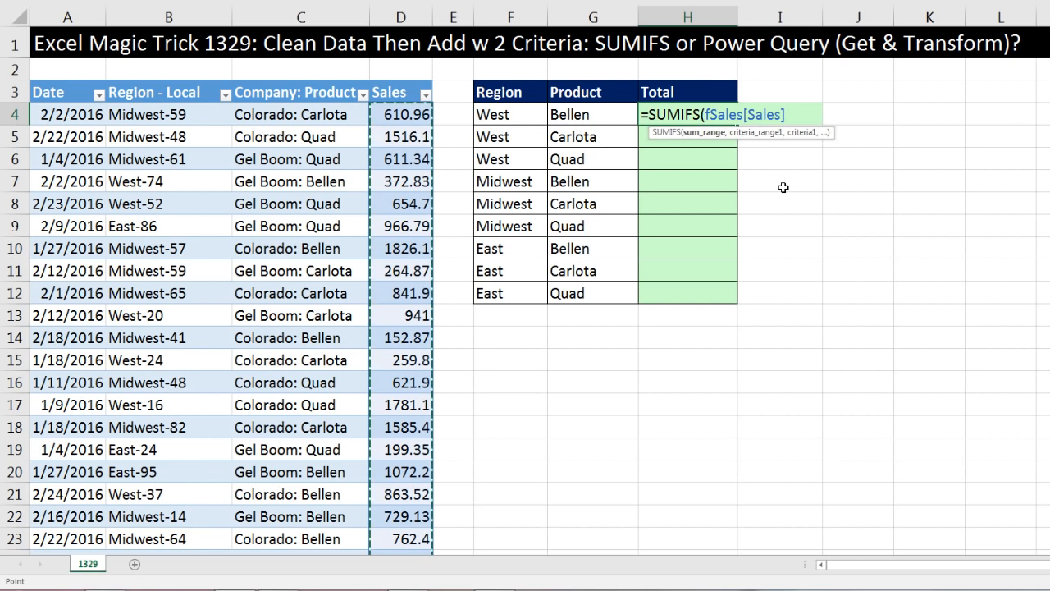
text(,)
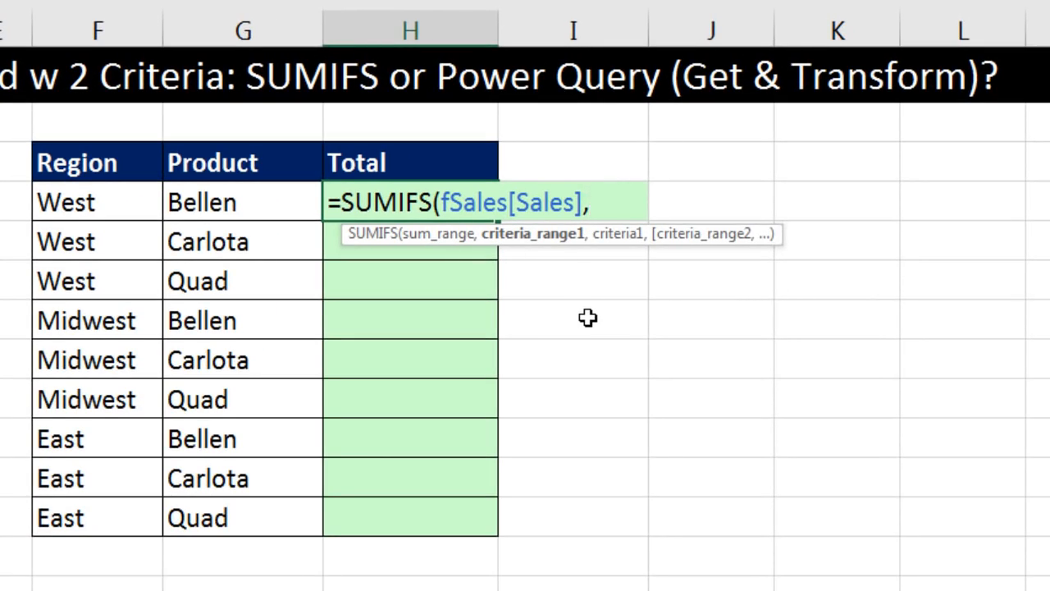
Add fSales[Region - Local] as the first criteria range of the SUMIFS formula
text(fs)
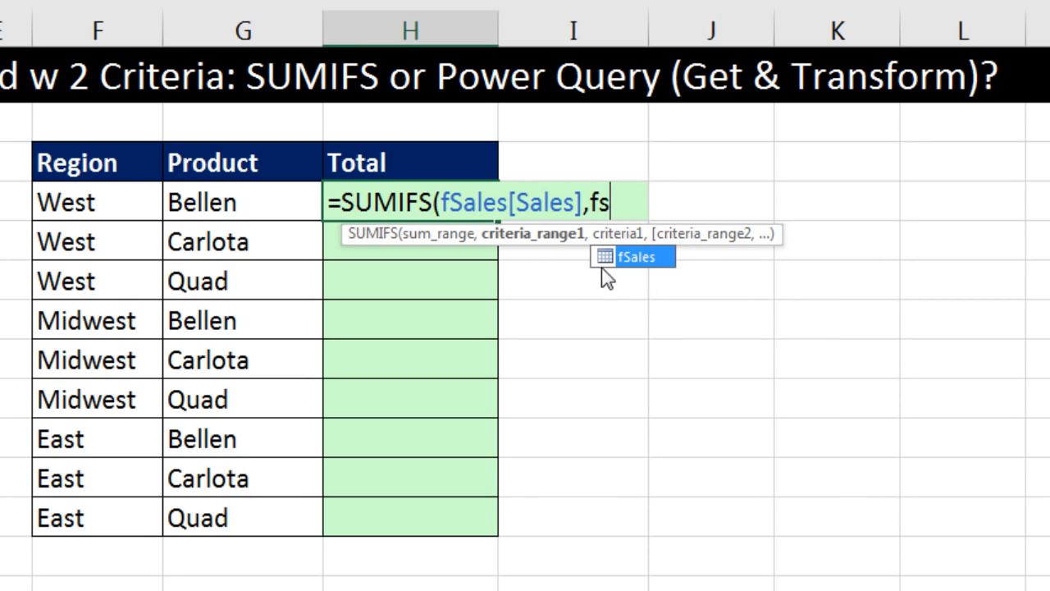
key(Tab)
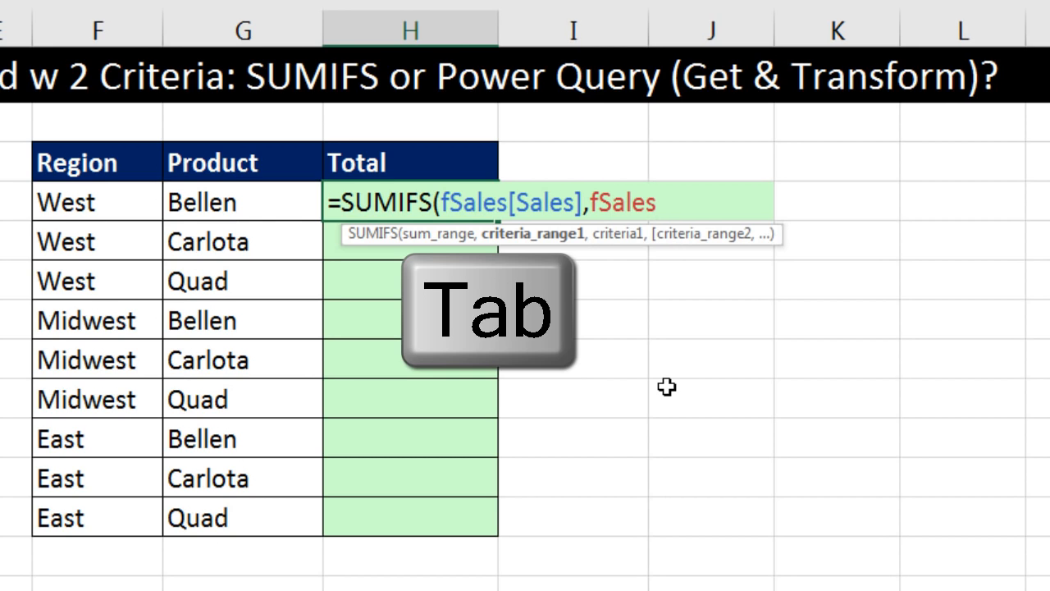
text([)
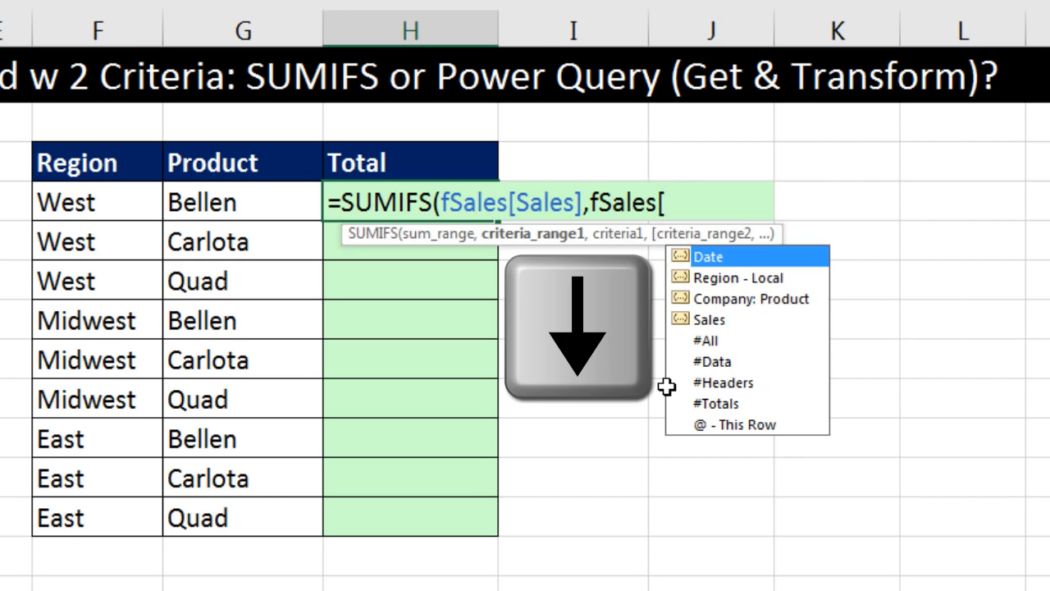
key(Down)
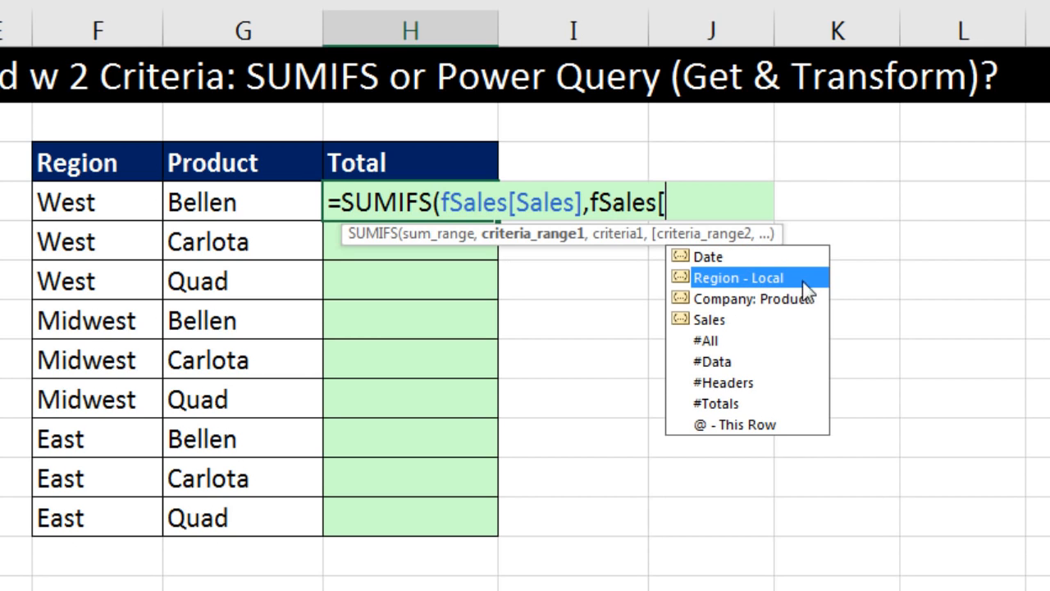
key(Tab)
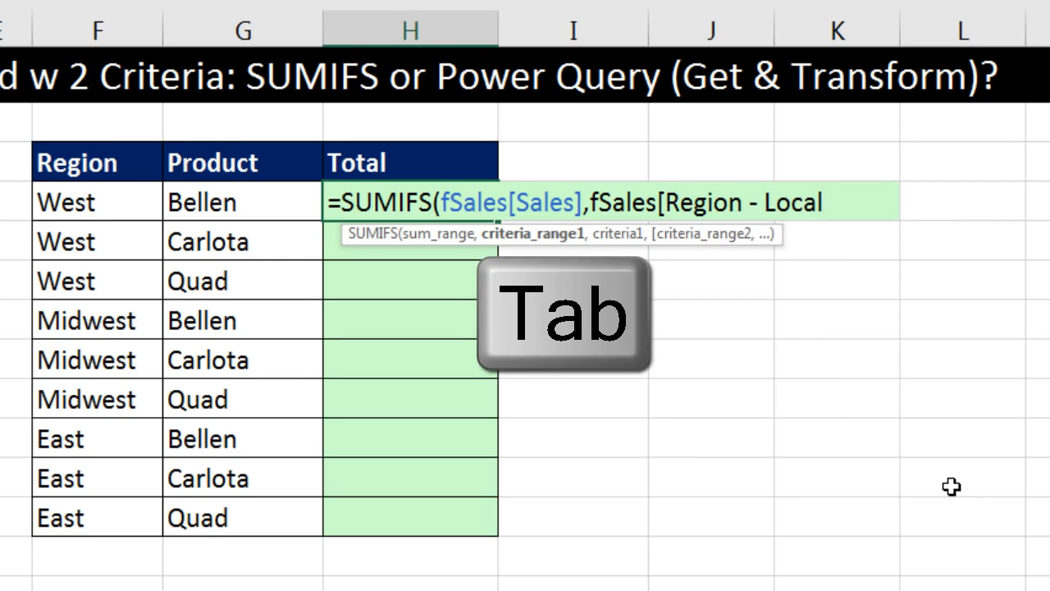
text(])
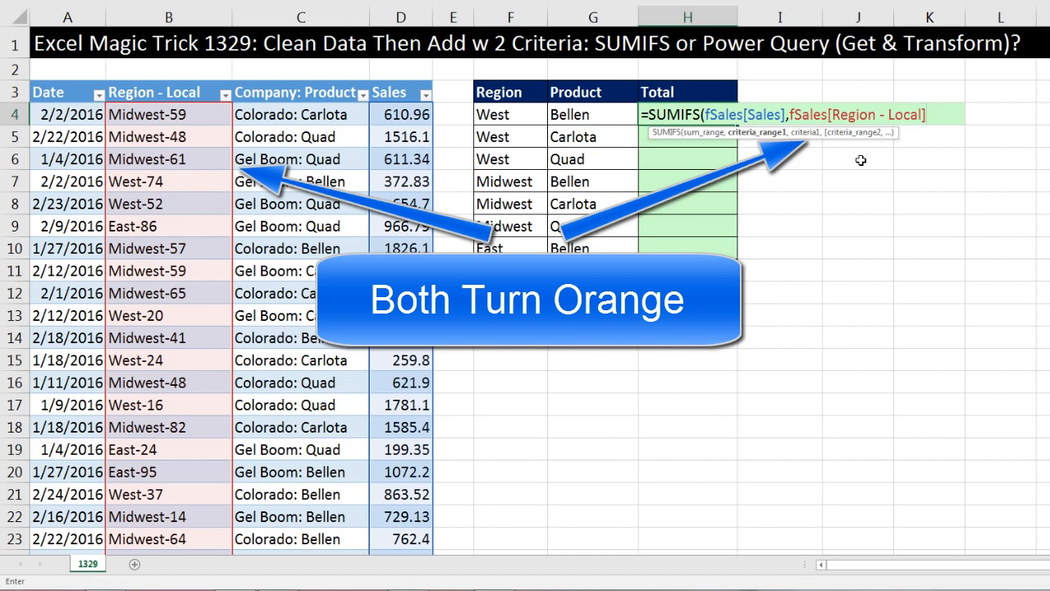
text(,)
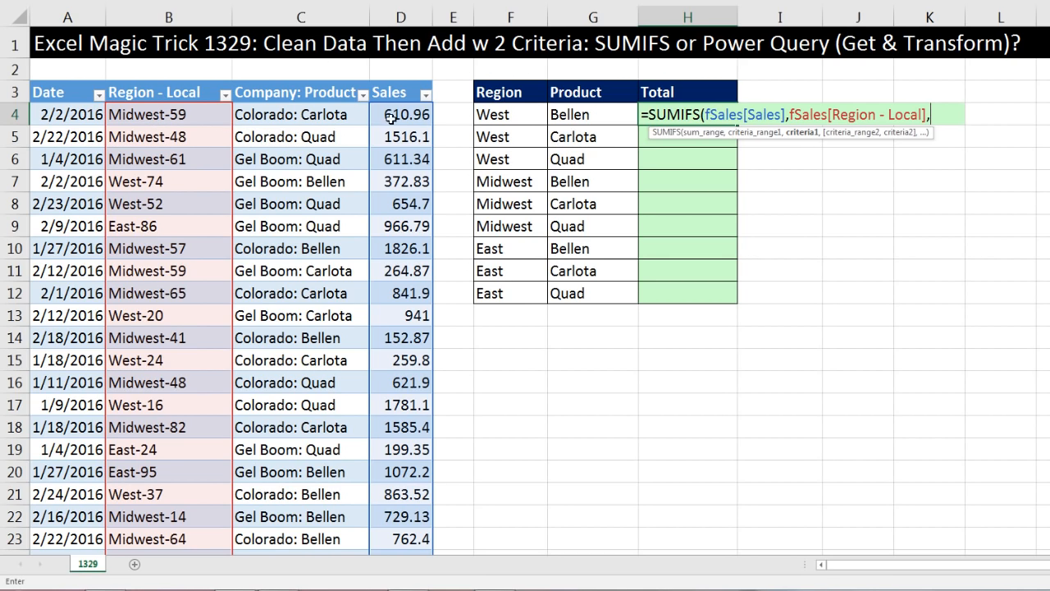
Enter F4&"*" as the first criterion so it matches entries beginning with the region name
click(504, 114)
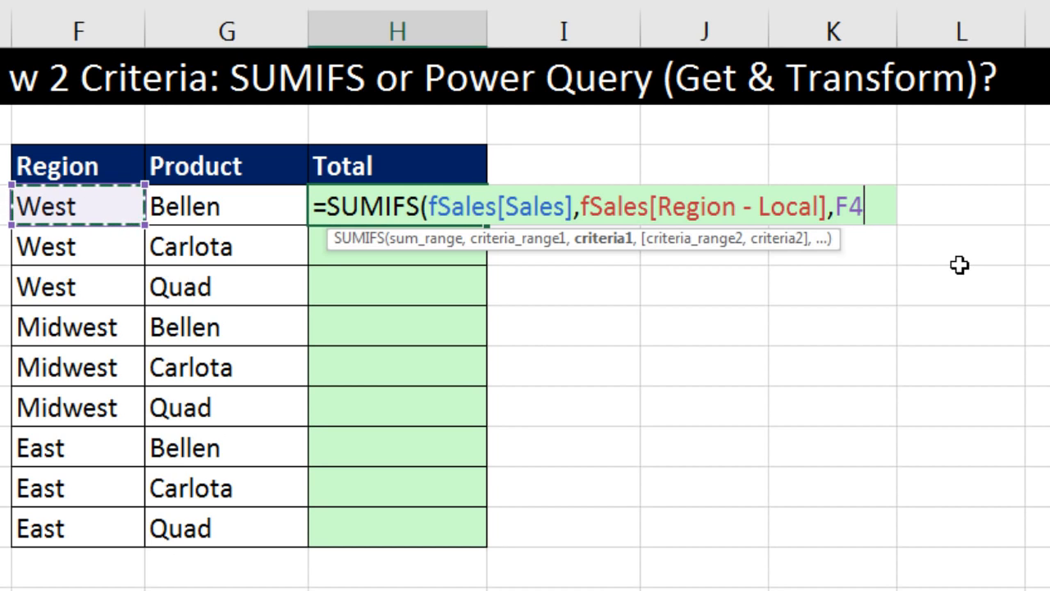
text(&)
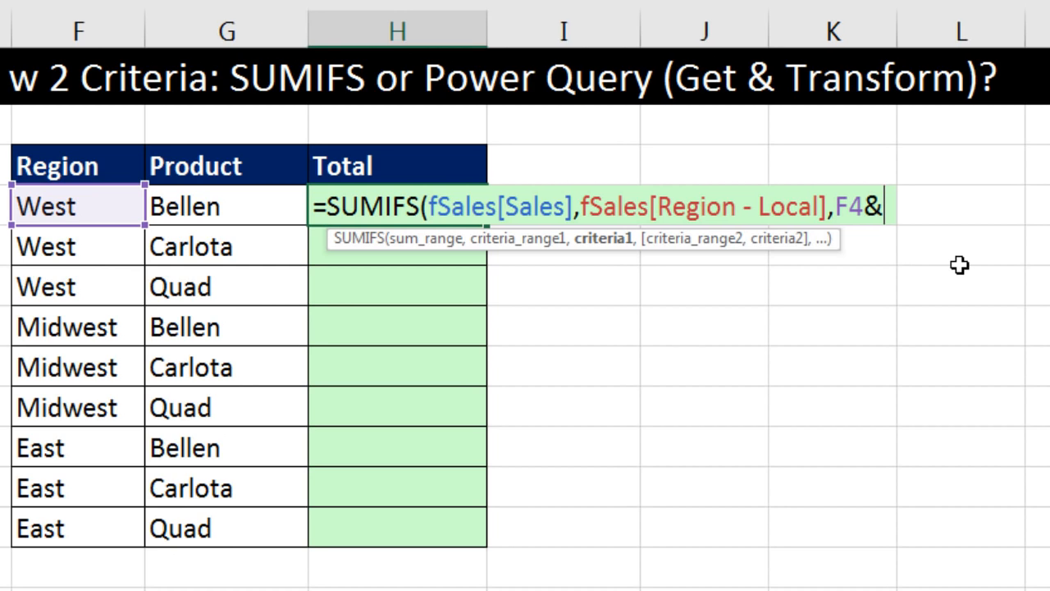
text("*")
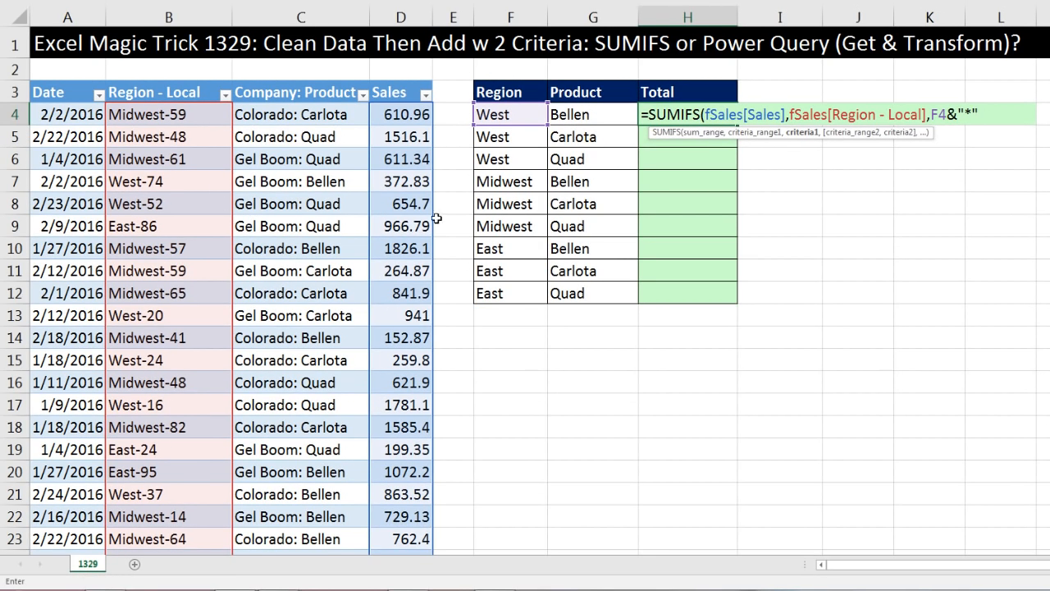
text(,)
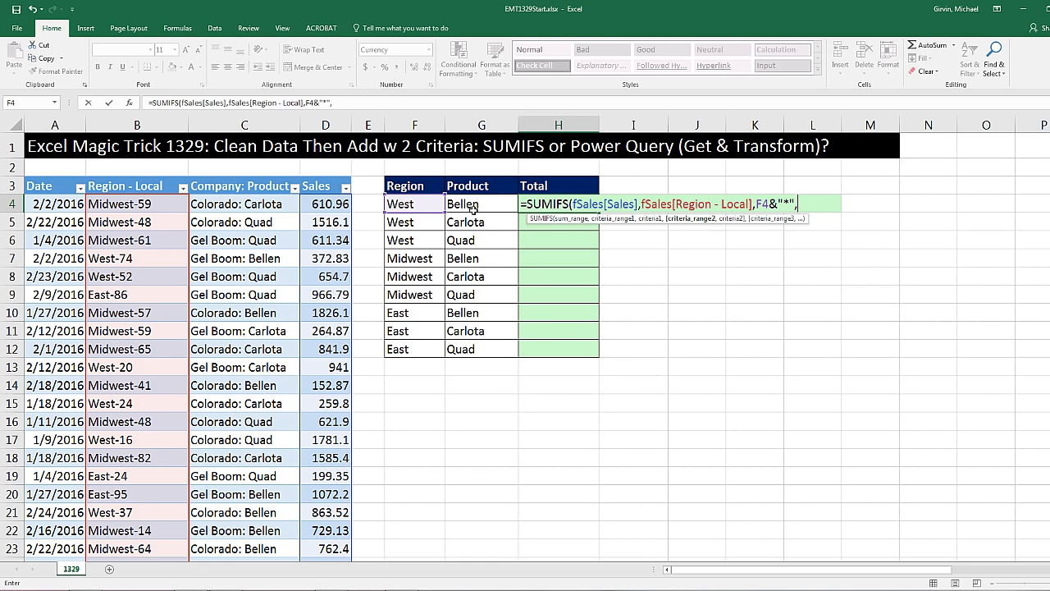
Add the whole Company: Product column, fSales[Company: Product], as the second criteria range of the SUMIFS formula
click(248, 206)
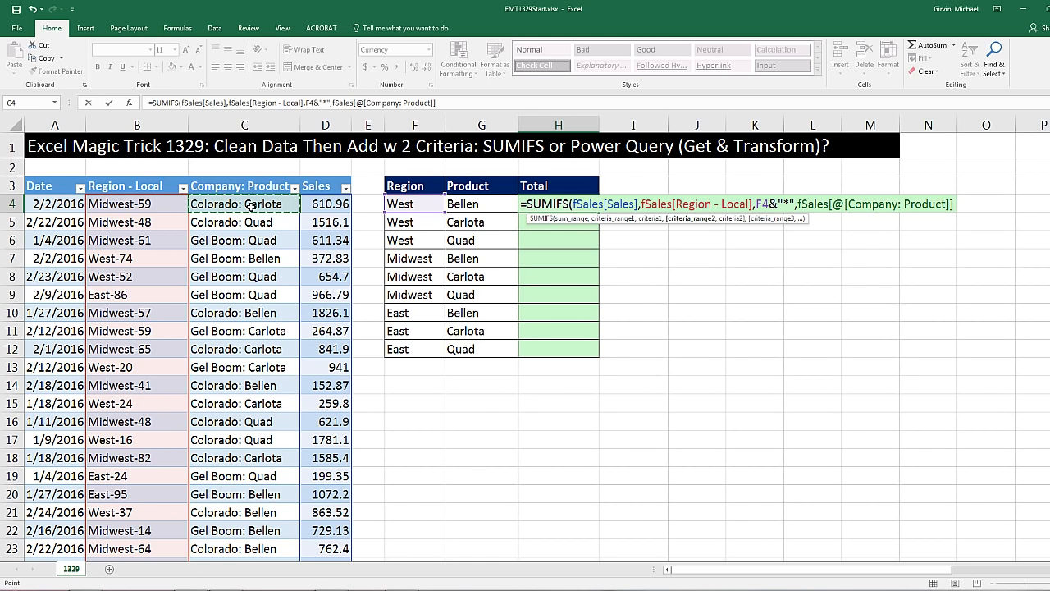
key(ctrl+shift+Down)
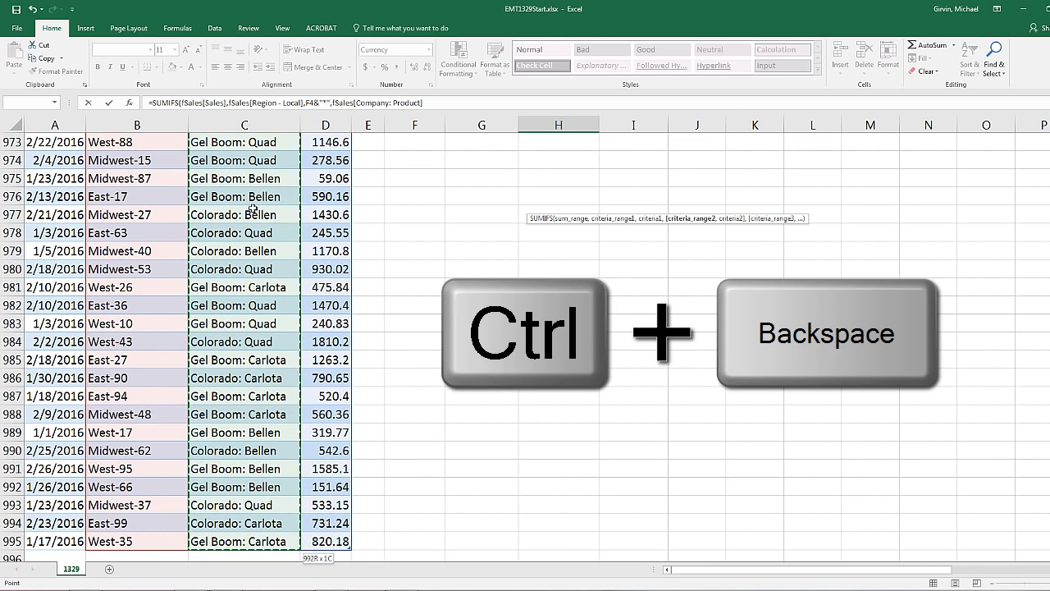
key(ctrl+BackSpace)
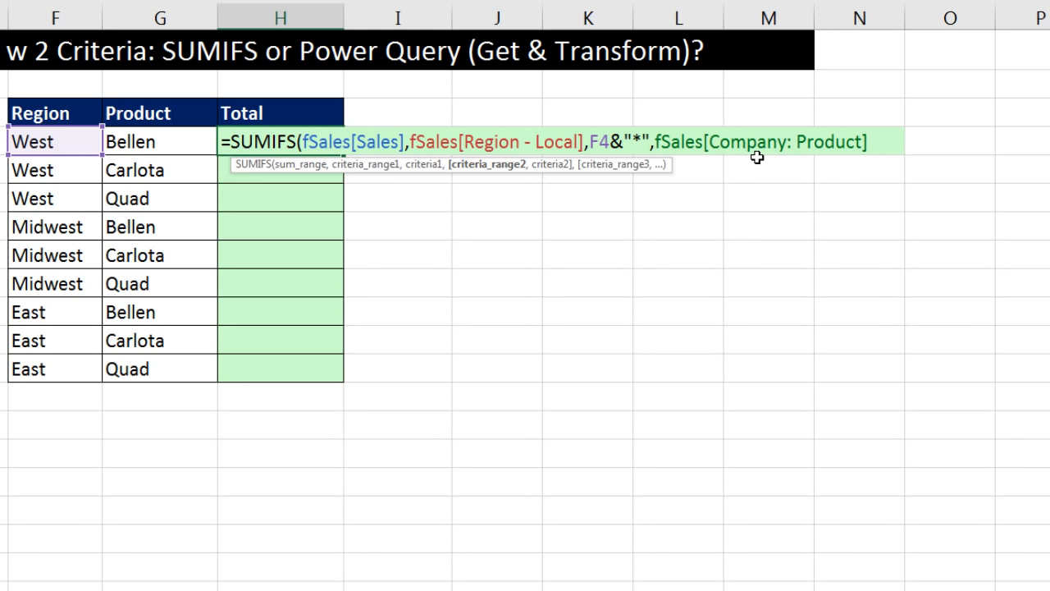
text(,)
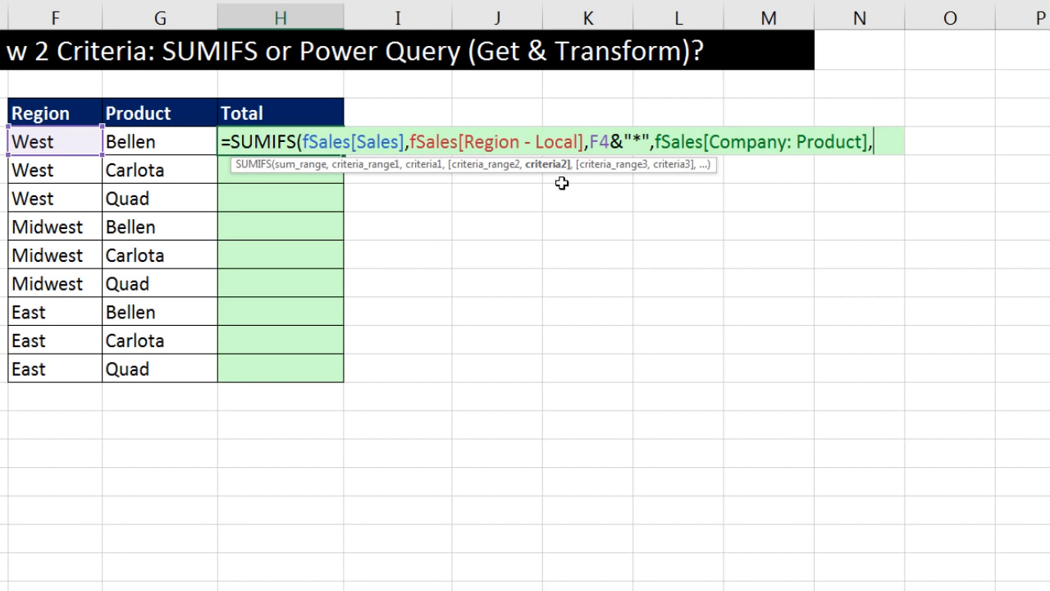
Enter "*"&G4 as the second criterion so it matches entries ending with the product name, and complete the formula in H4
click(165, 139)
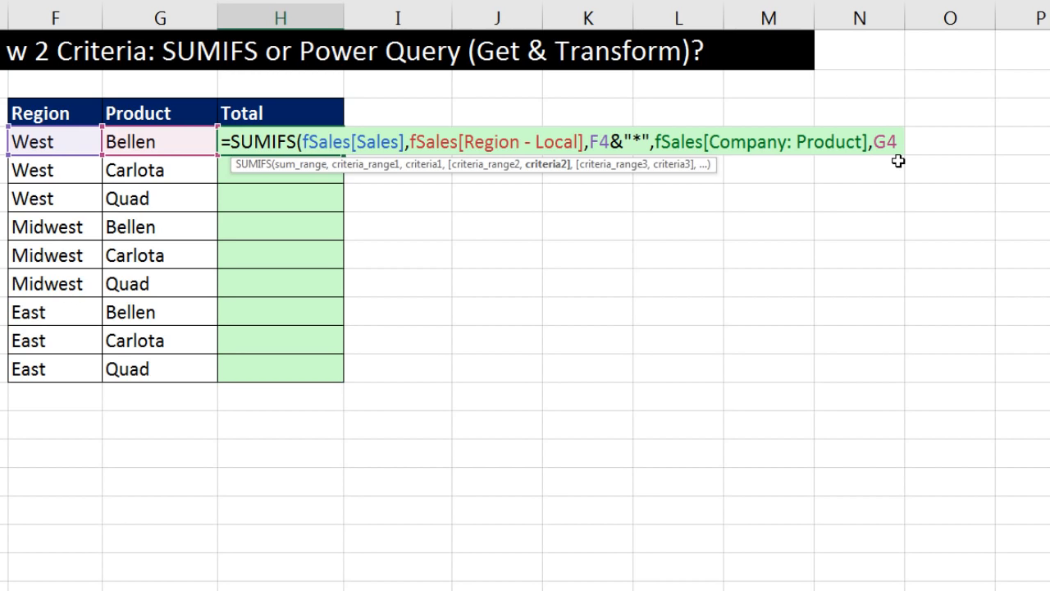
text("*)
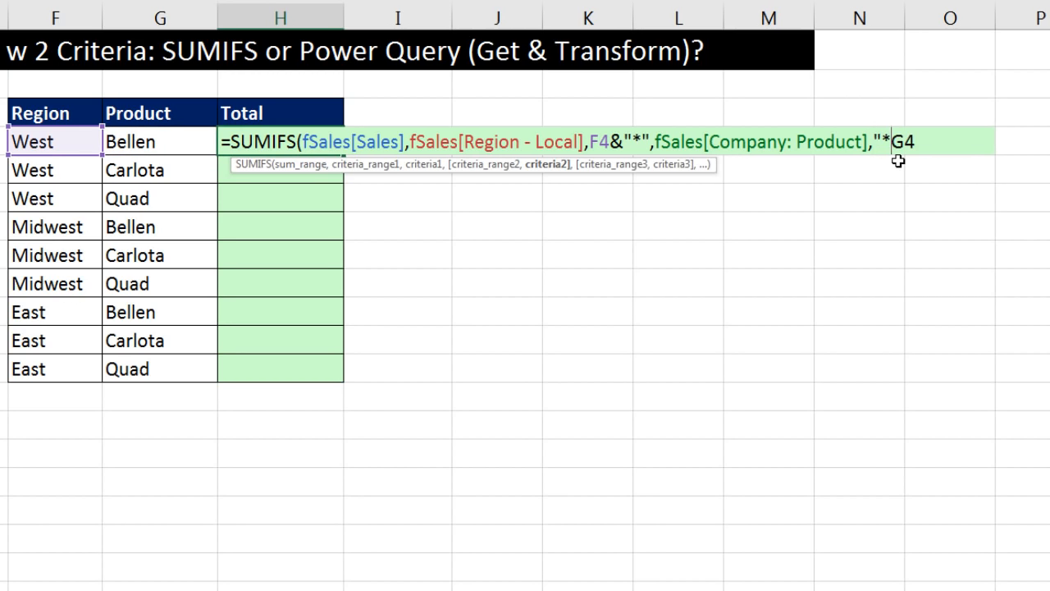
text("&)
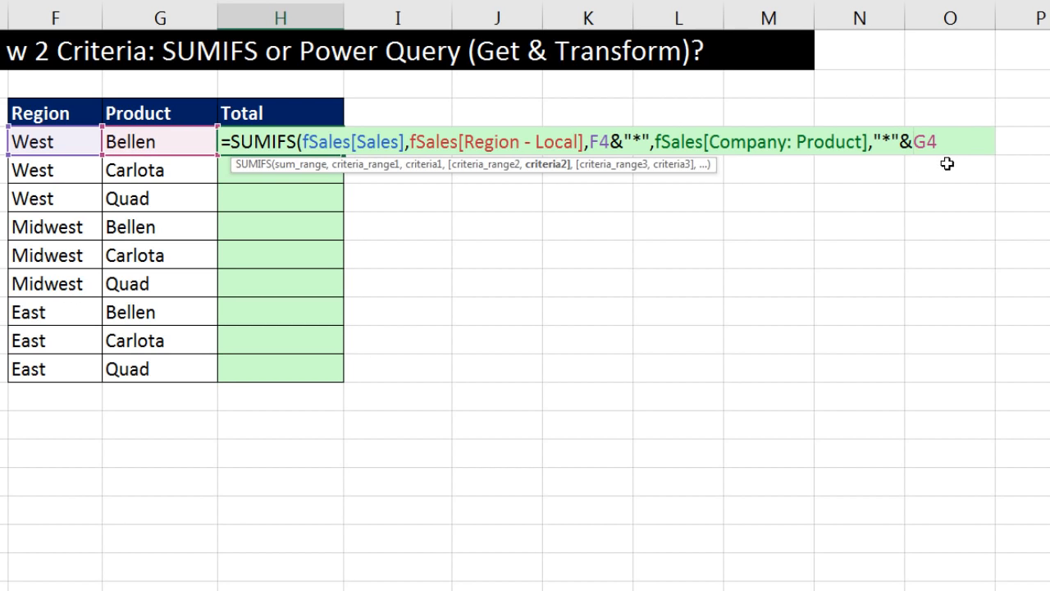
text())
key(ctrl+Return)
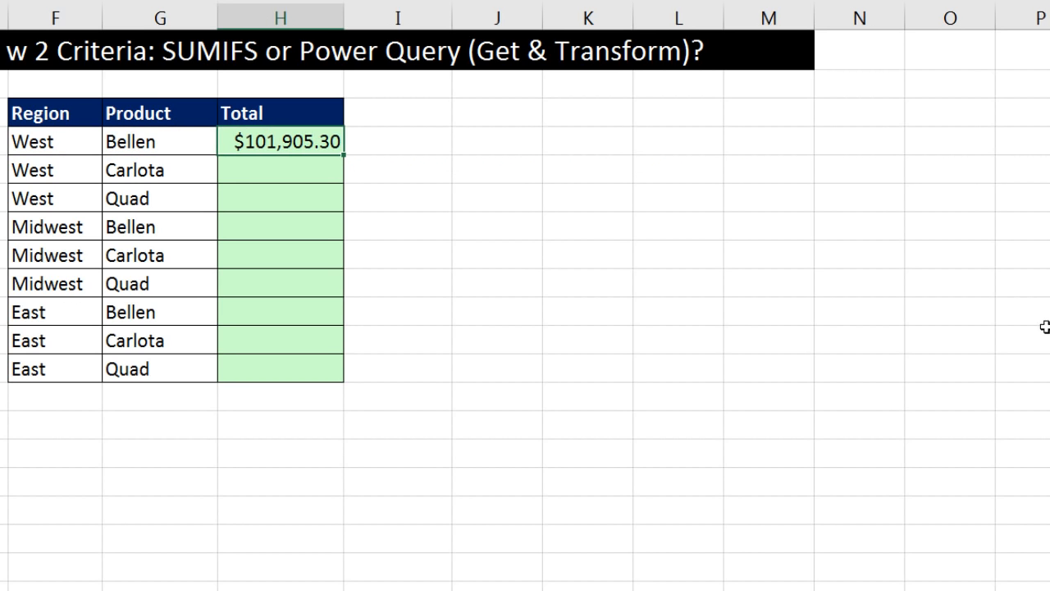
Copy the SUMIFS formula down the Total column to H12 and check the cell references in the last row
double_click(344, 154)
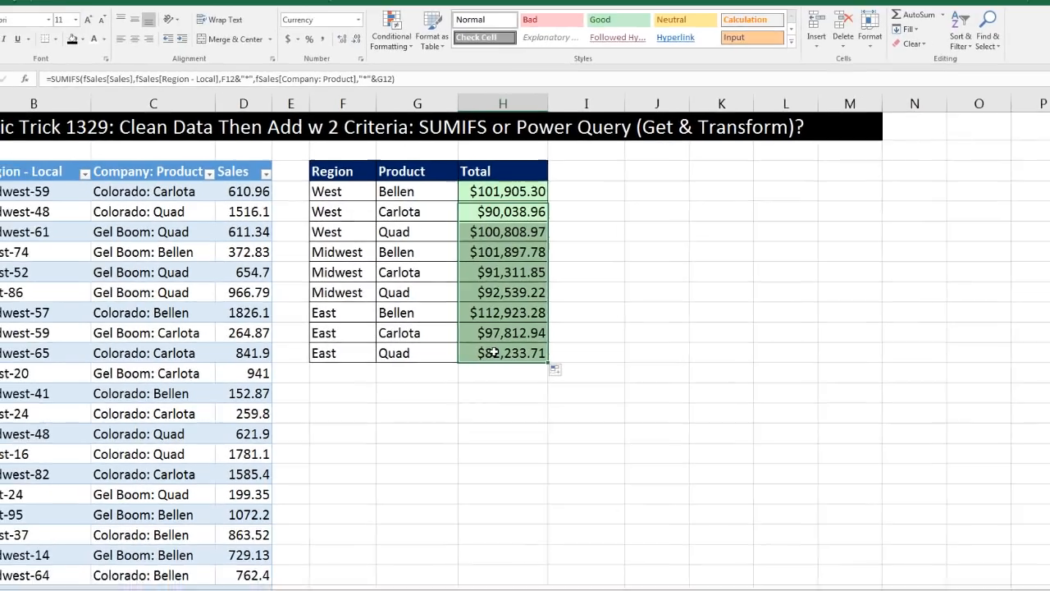
key(F2)
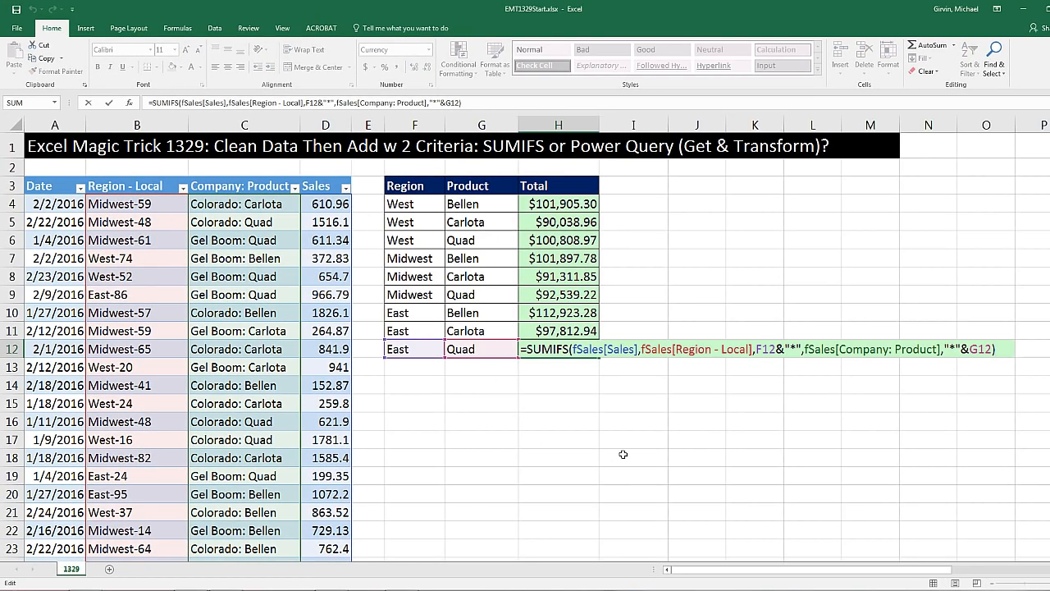
key(Return)
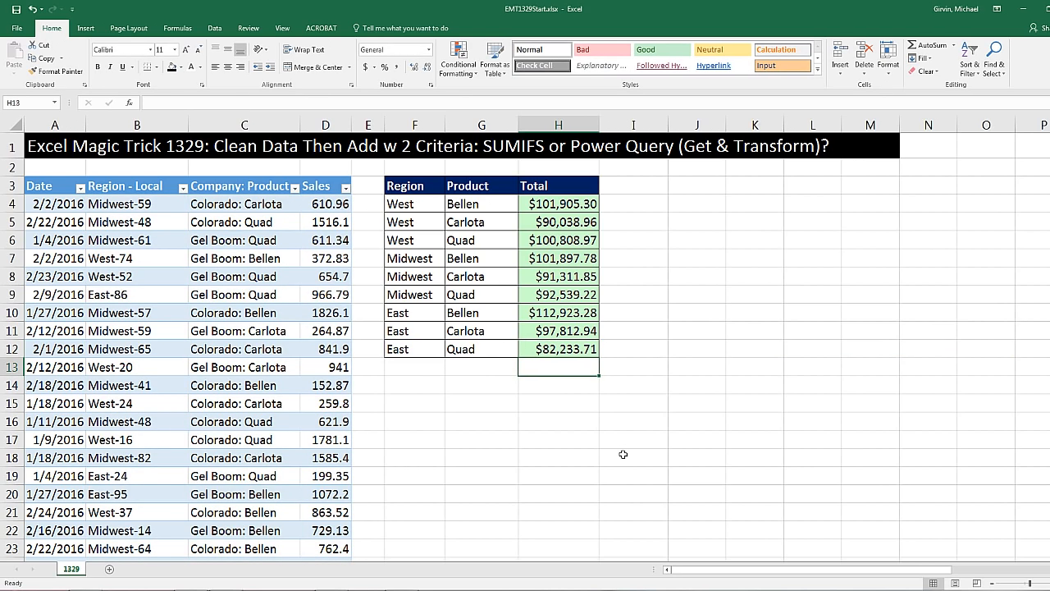
Load the fSales table into the Power Query Editor as a new query from the table
click(159, 227)
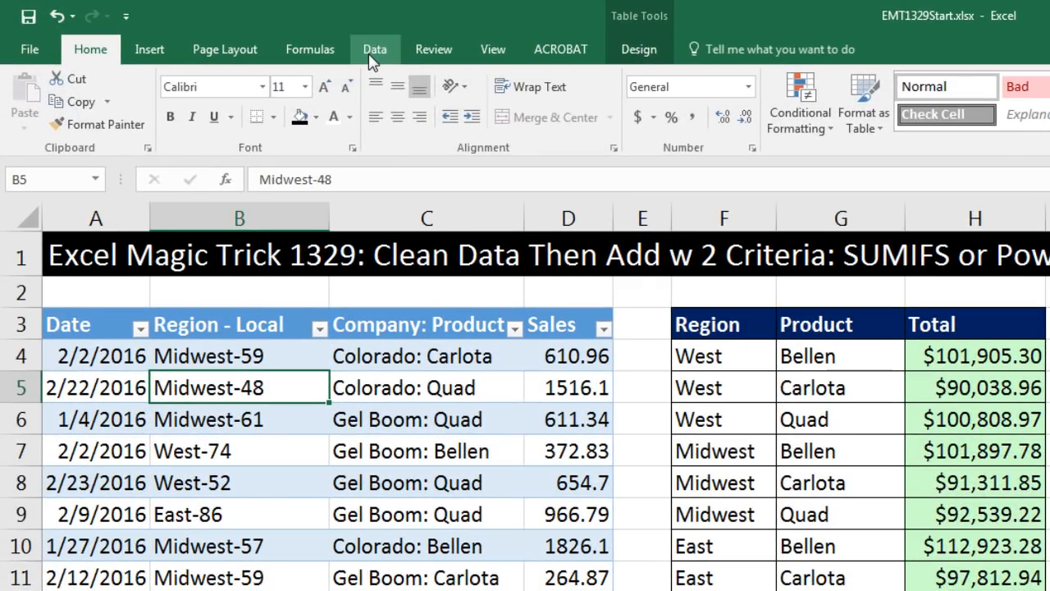
click(214, 28)
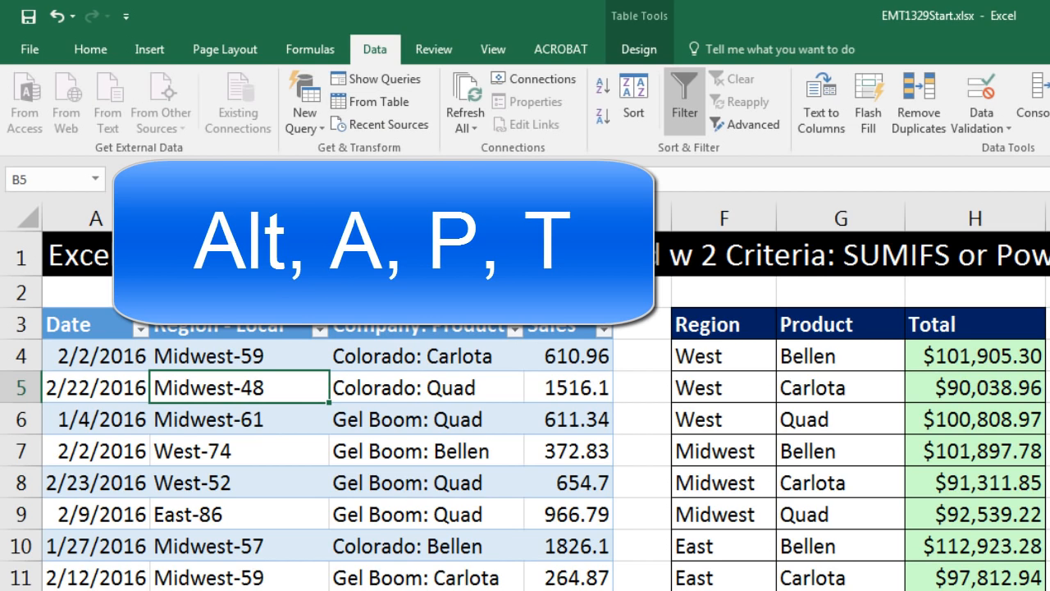
key(alt+a)
key(p)
key(t)
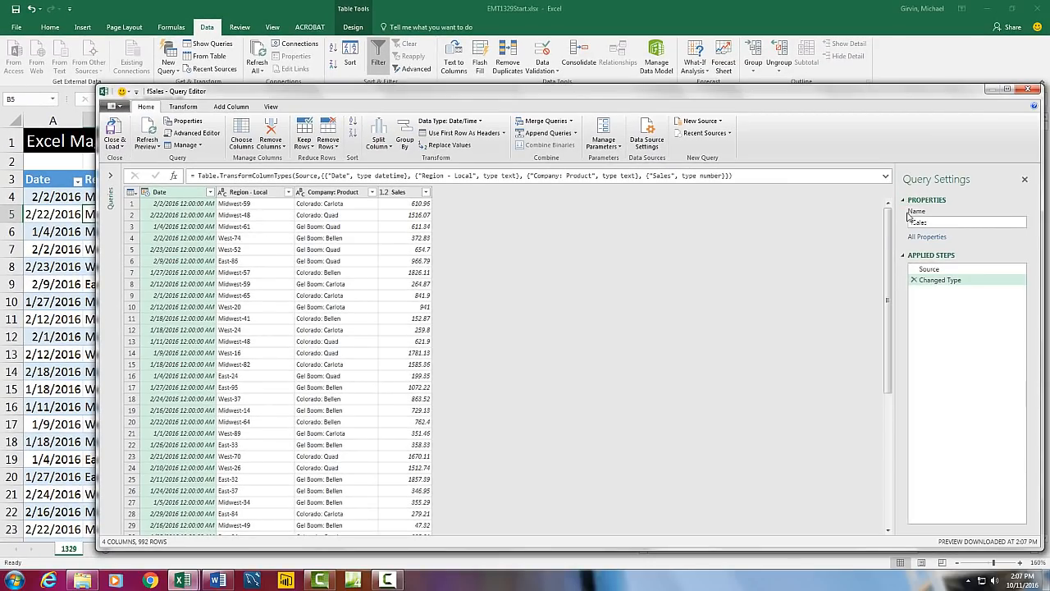
Narrow the Query Editor window and rename the query as CleanedSummed2Criteria
drag(1041, 252, 697, 270)
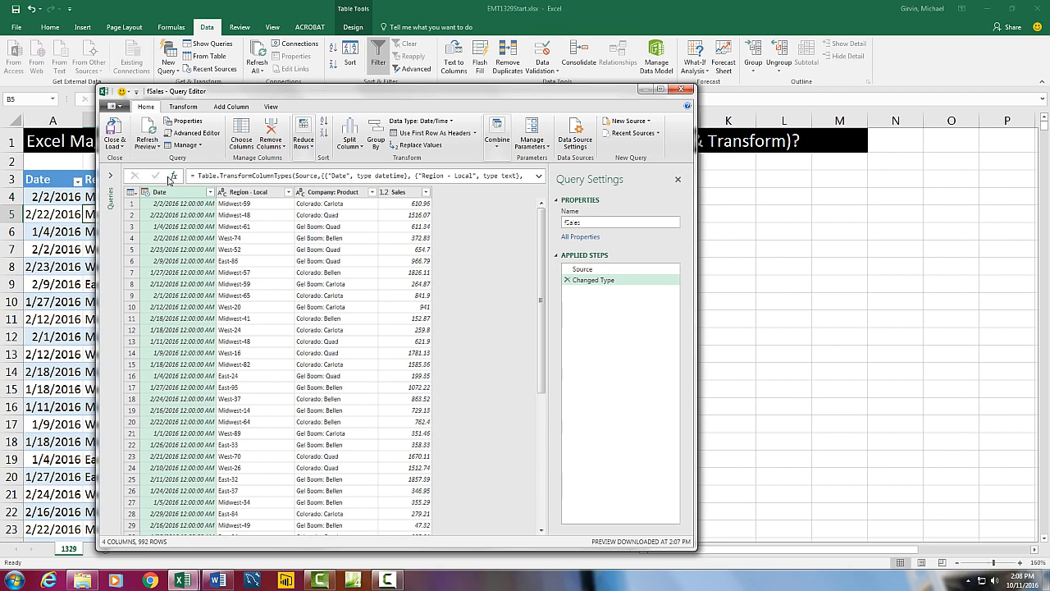
double_click(576, 223)
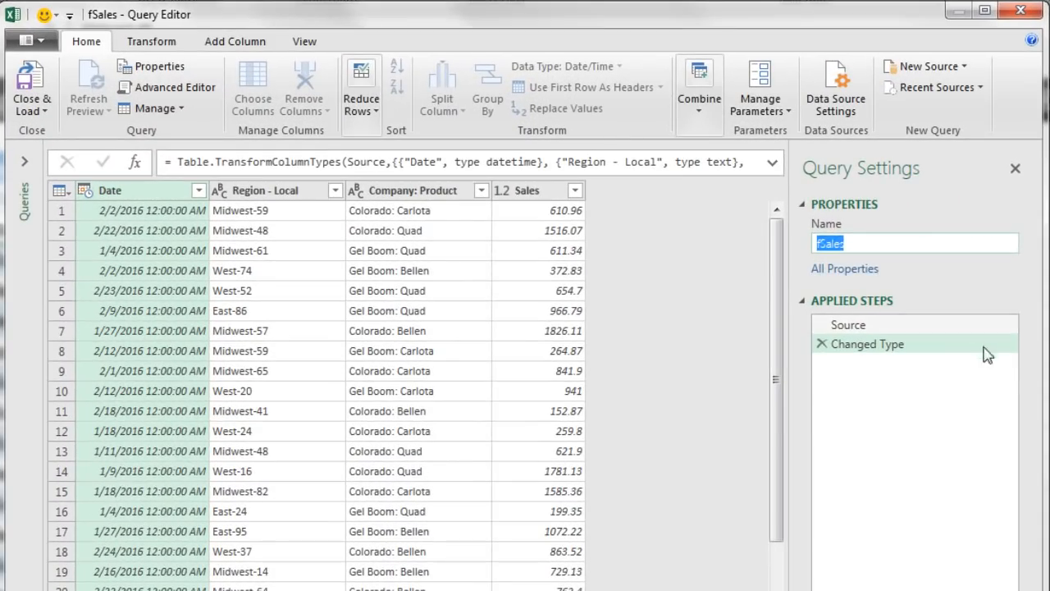
text(CleanedSummed2Criteria)
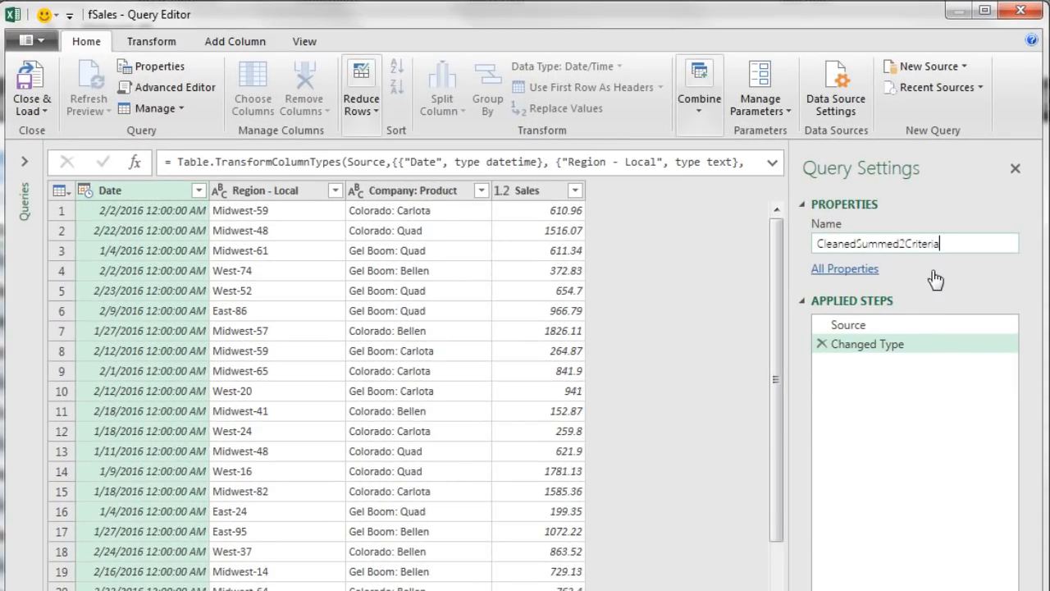
key(Return)
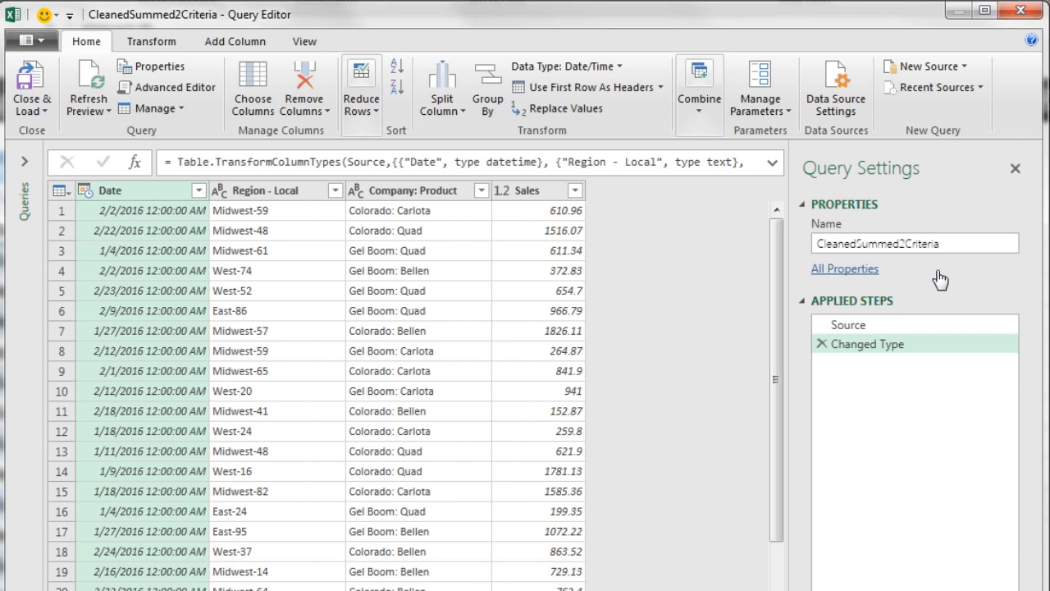
Remove the Date column and split Region - Local by 3 characters, once, as far right as possible
right_click(121, 197)
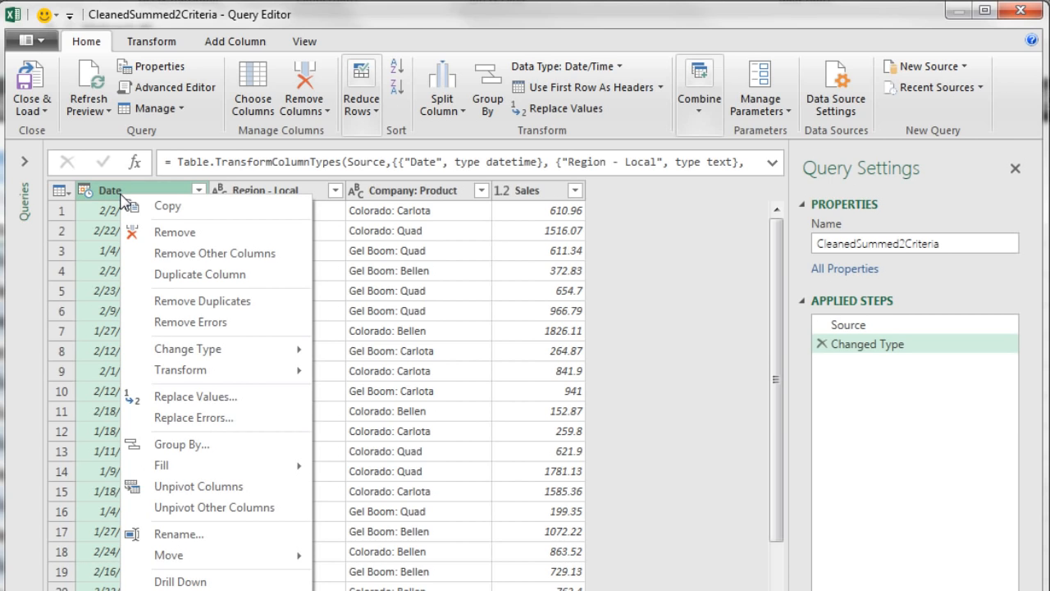
click(172, 232)
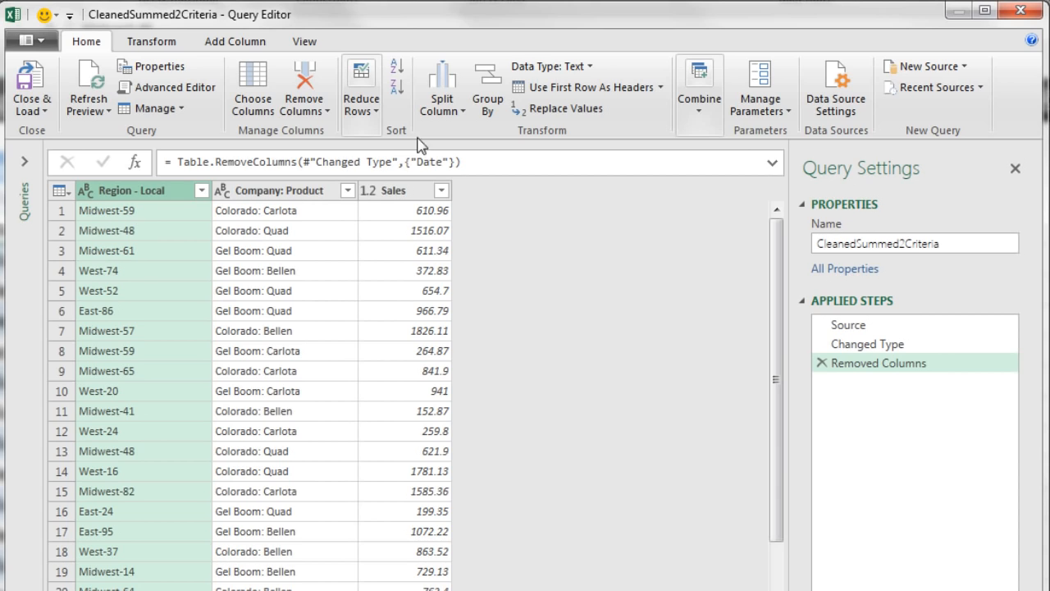
click(462, 116)
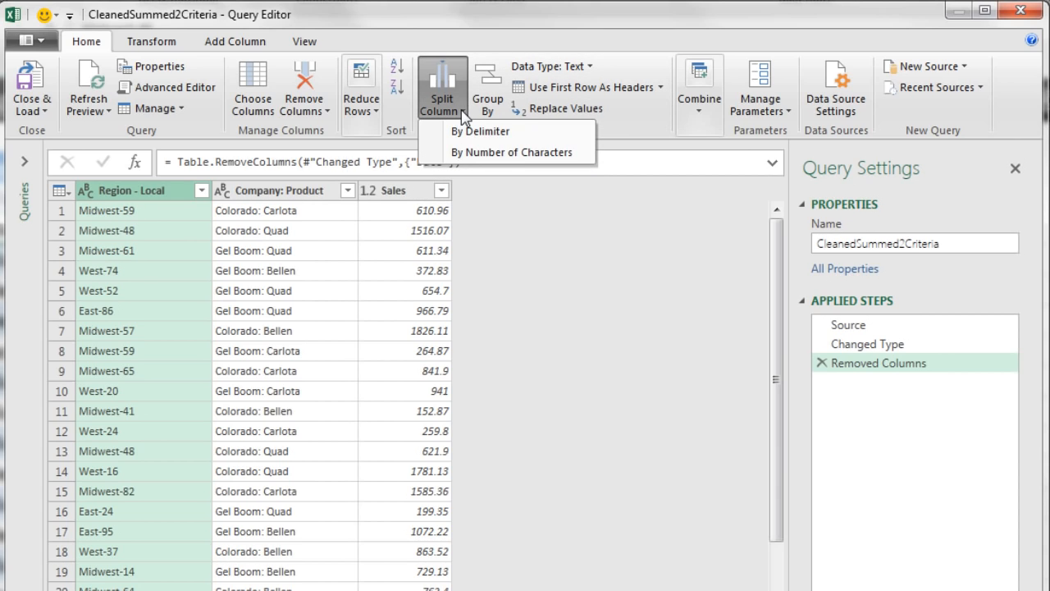
click(470, 152)
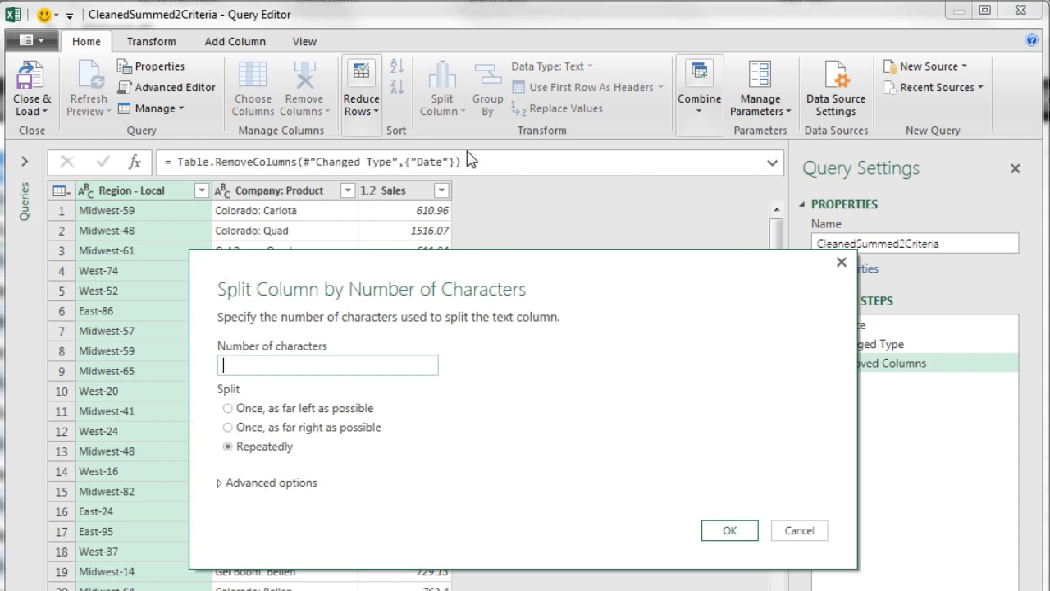
text(3)
click(232, 431)
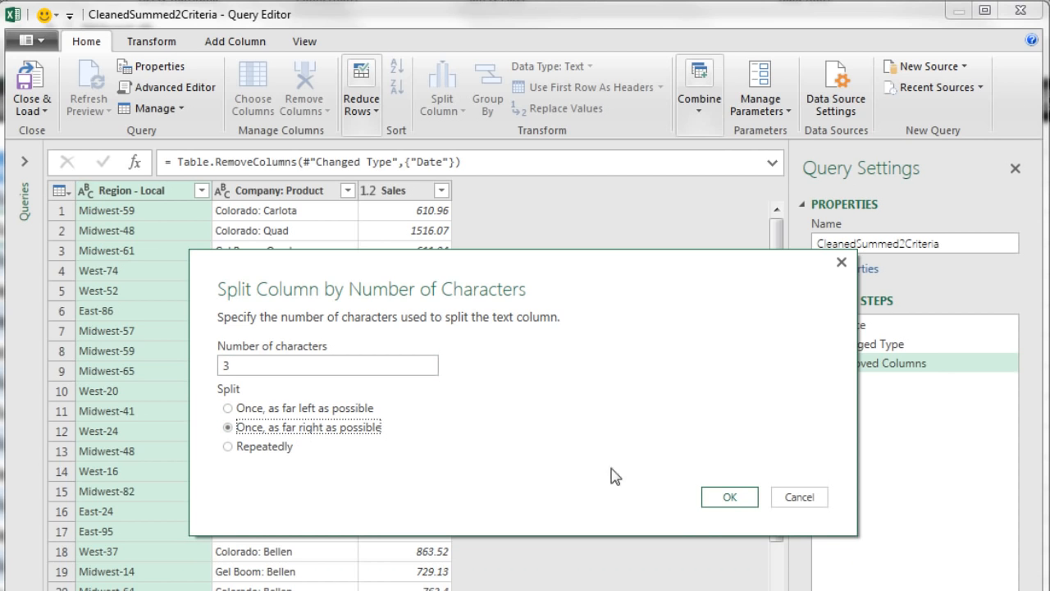
click(713, 496)
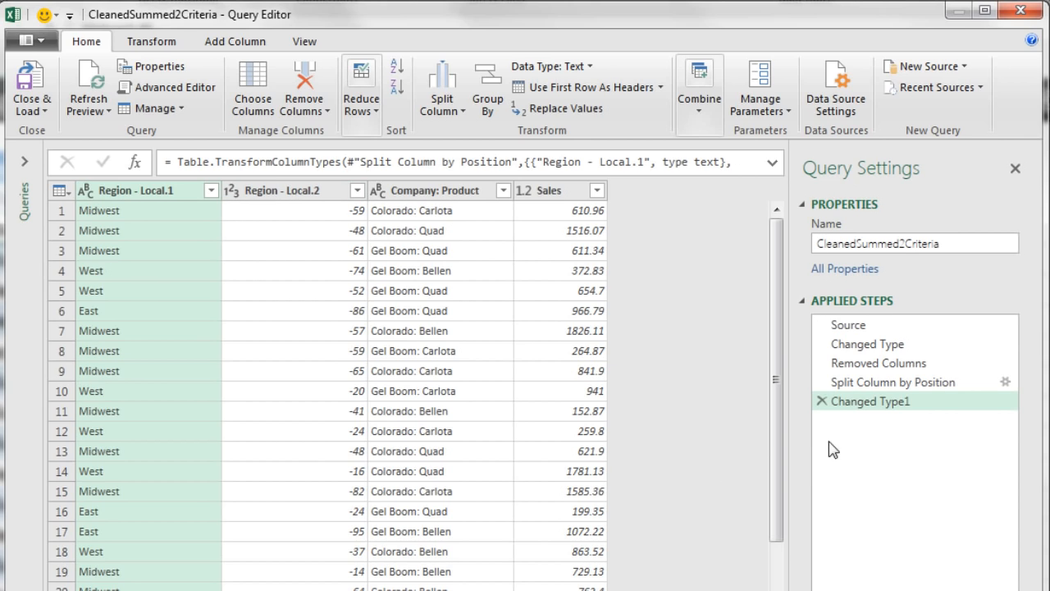
Delete the Changed Type1 step from the query and remove the Region - Local.2 column
click(822, 400)
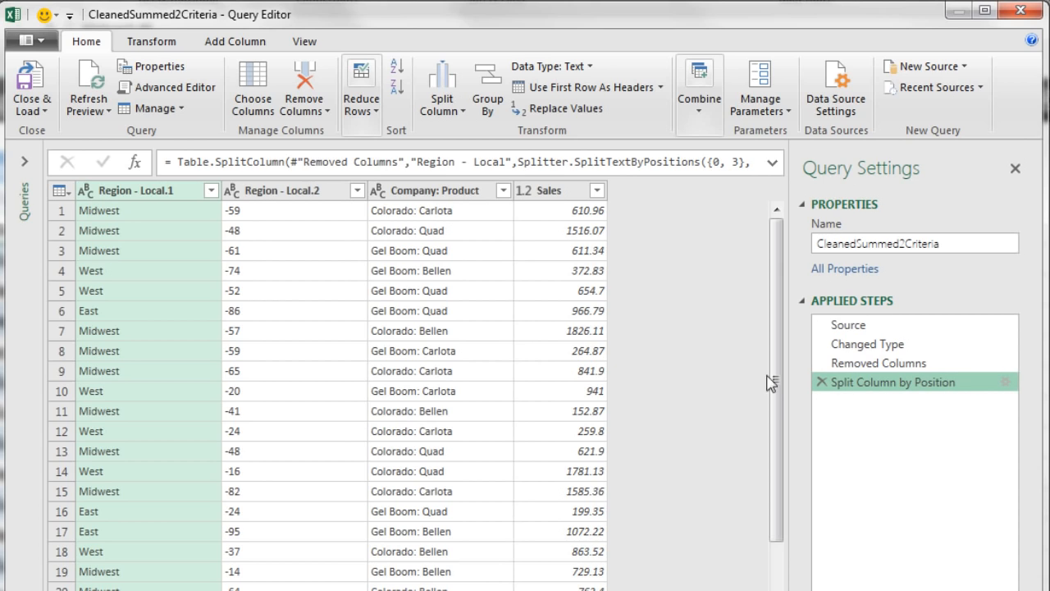
right_click(279, 201)
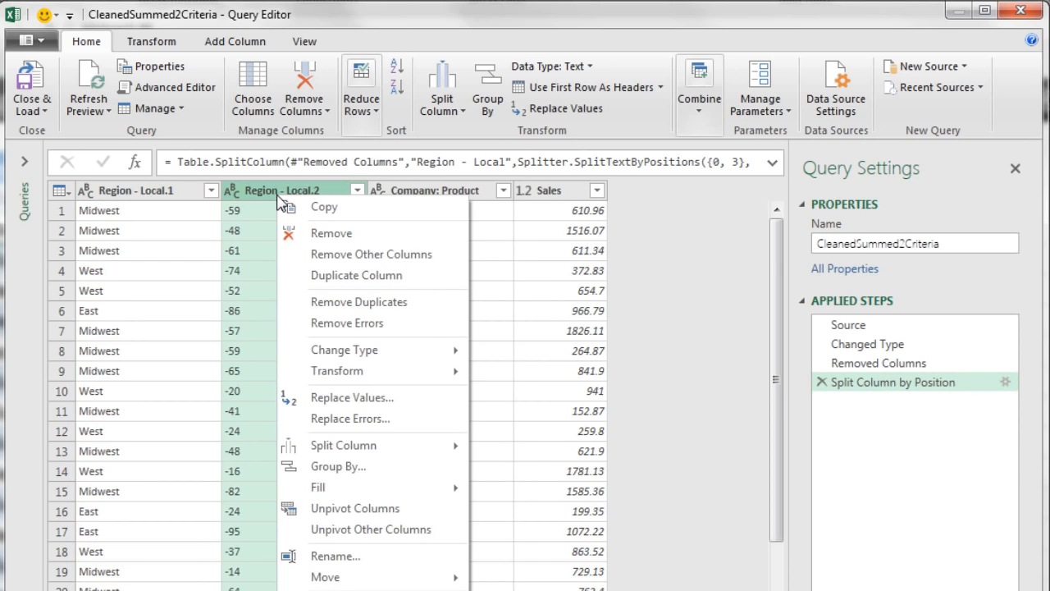
click(323, 236)
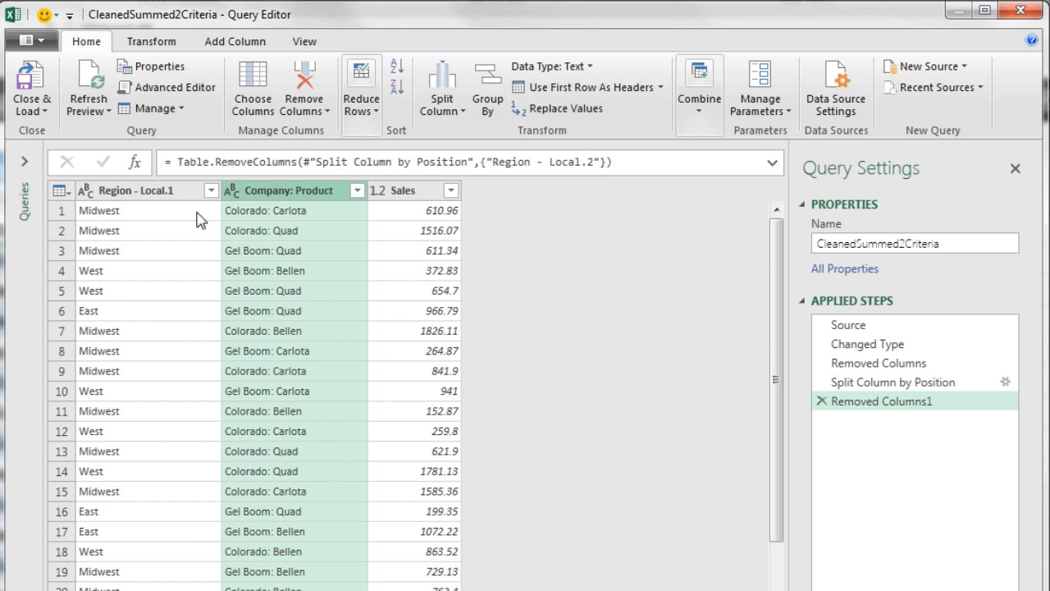
Rename the Region - Local.1 column as Region
click(138, 192)
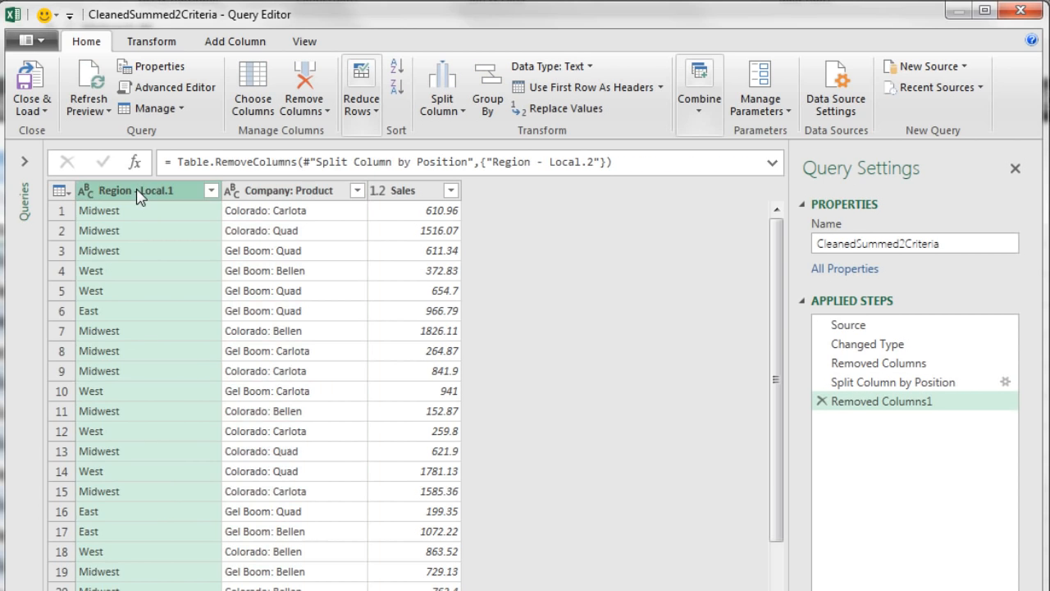
double_click(136, 192)
click(134, 195)
drag(134, 195, 202, 202)
key(Delete)
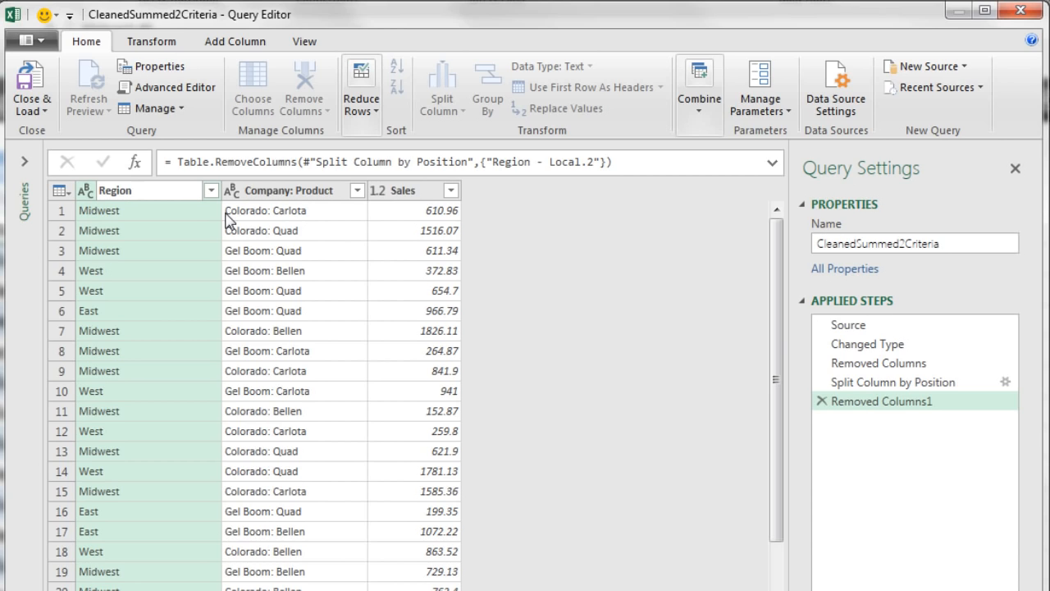
key(Return)
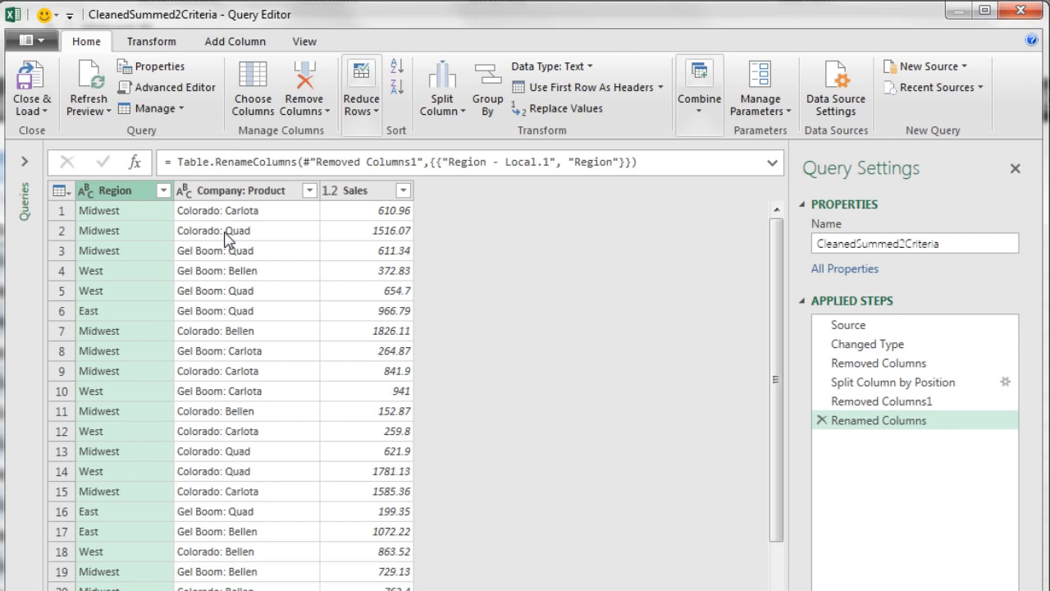
Split the Company: Product column by a custom delimiter of colon plus space, at each occurrence of the delimiter
click(247, 192)
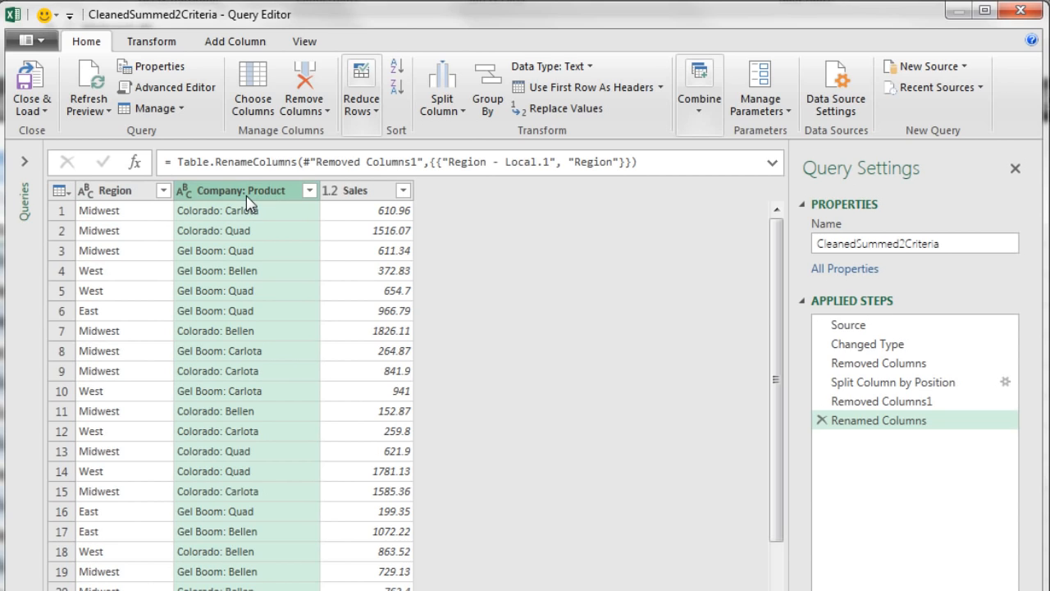
click(463, 111)
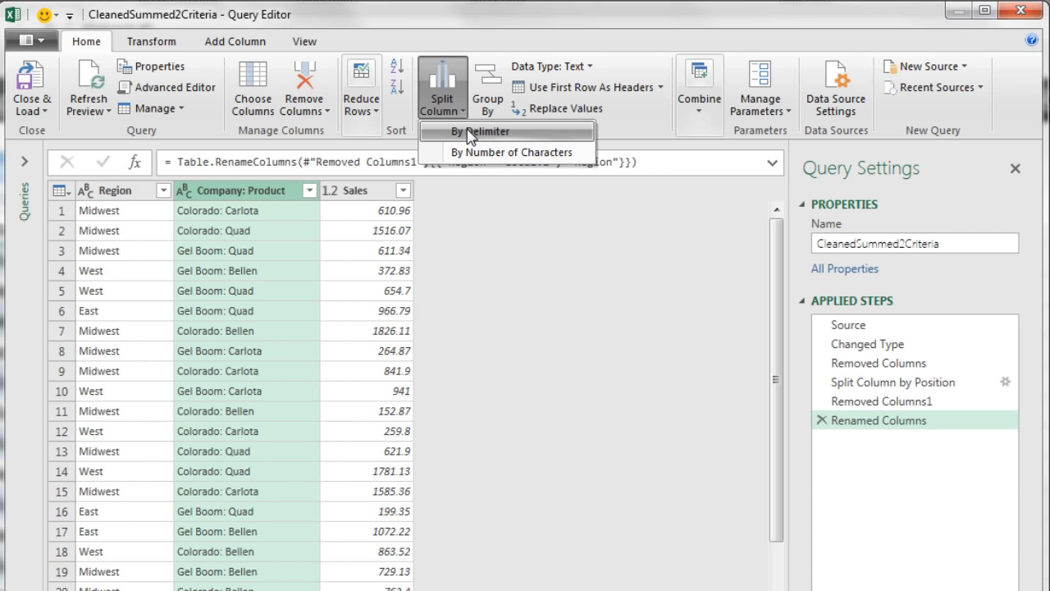
click(470, 132)
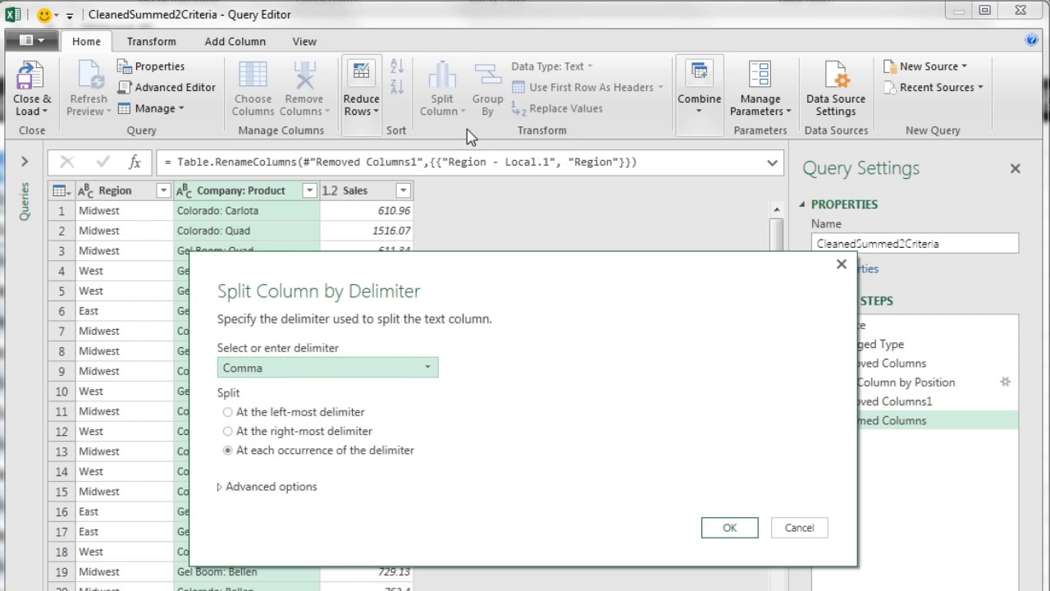
click(320, 372)
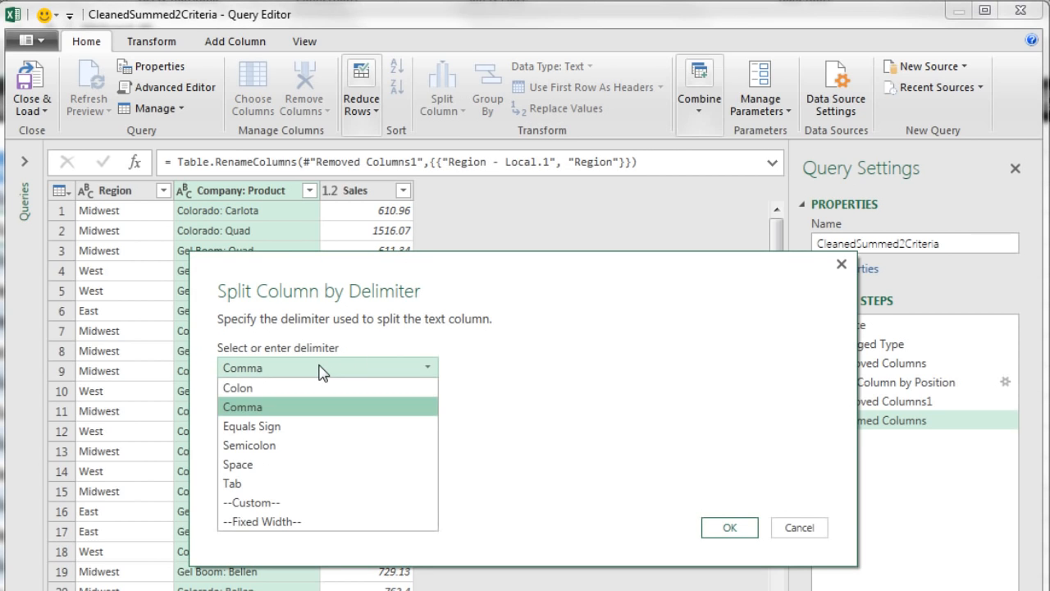
click(266, 502)
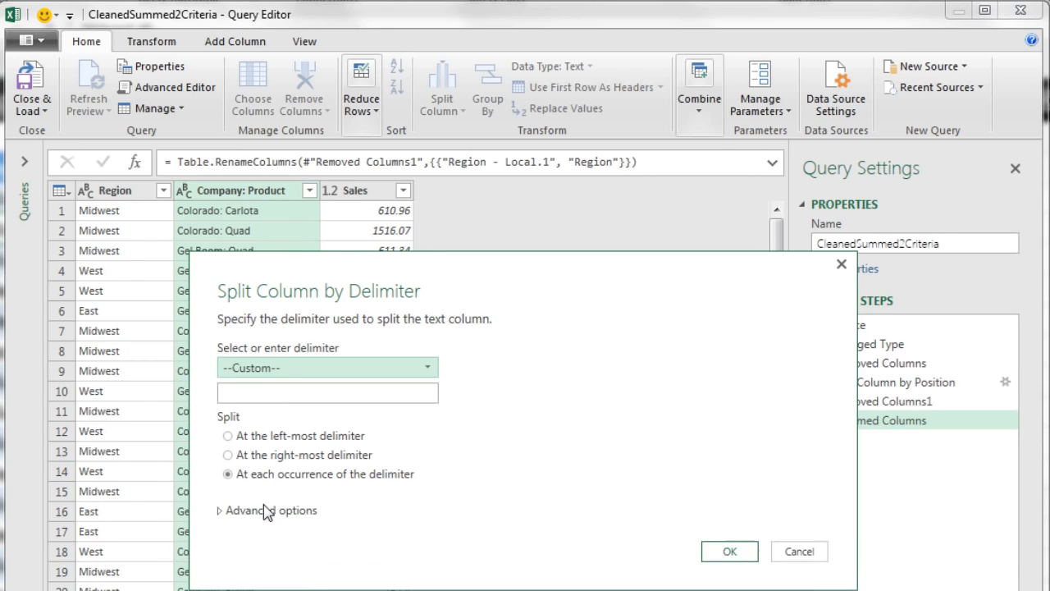
click(279, 393)
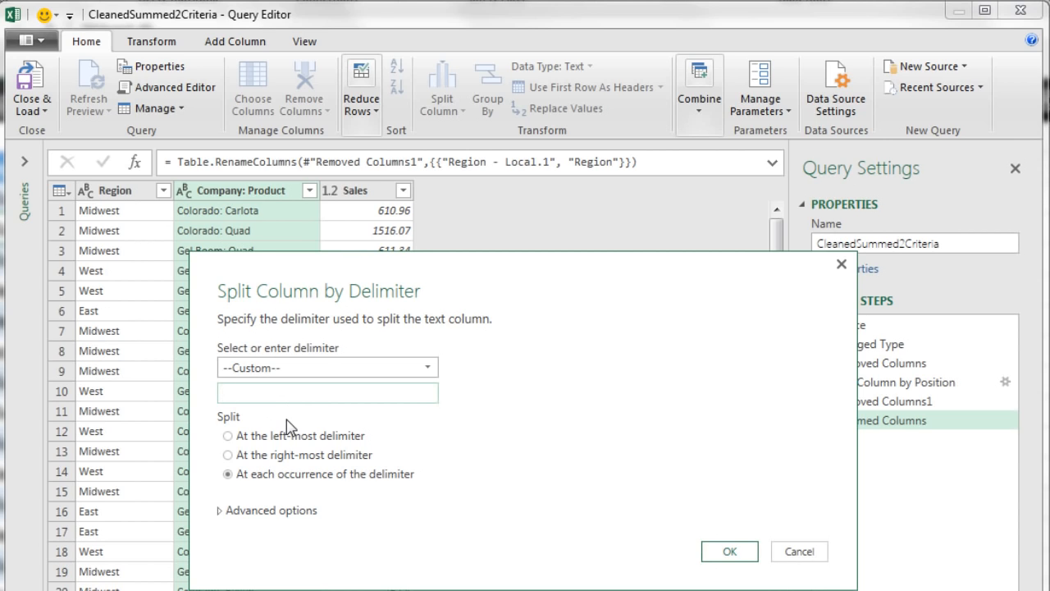
text(:)
click(731, 553)
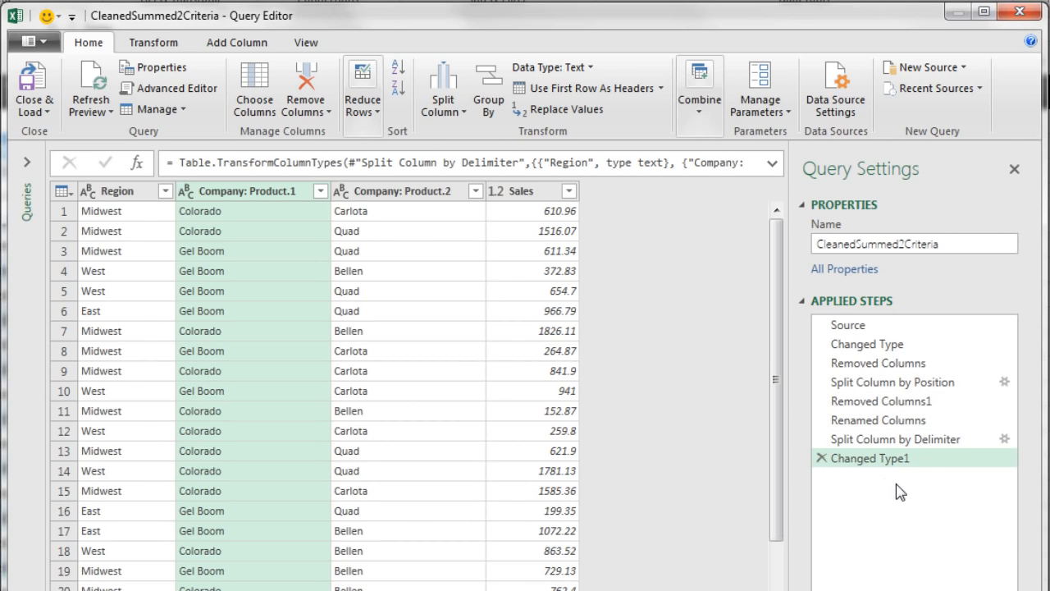
Delete the Changed Type1 step from the query and remove the Company: Product.1 column
click(821, 459)
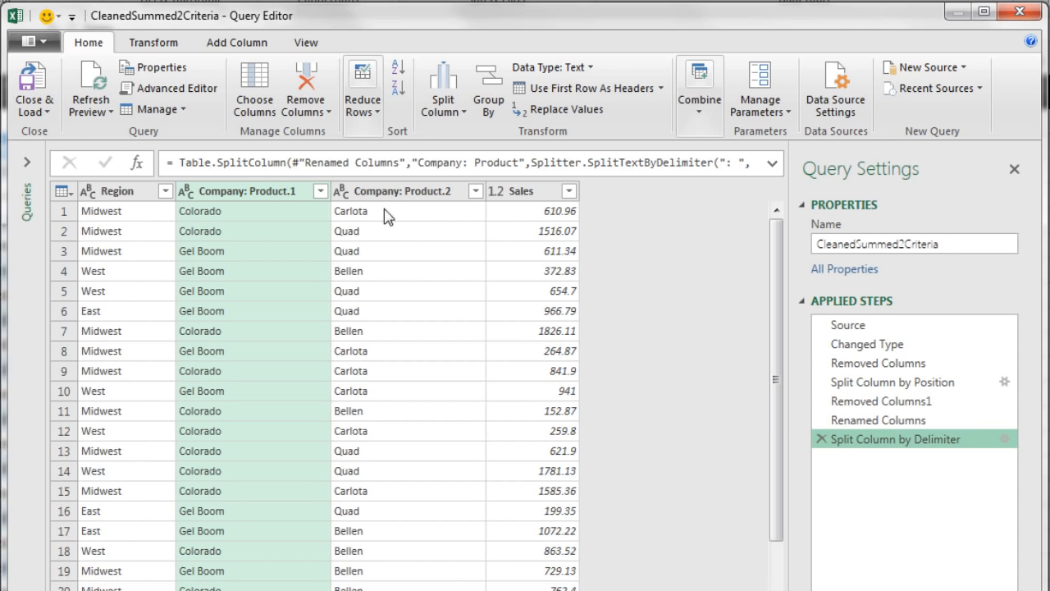
right_click(240, 201)
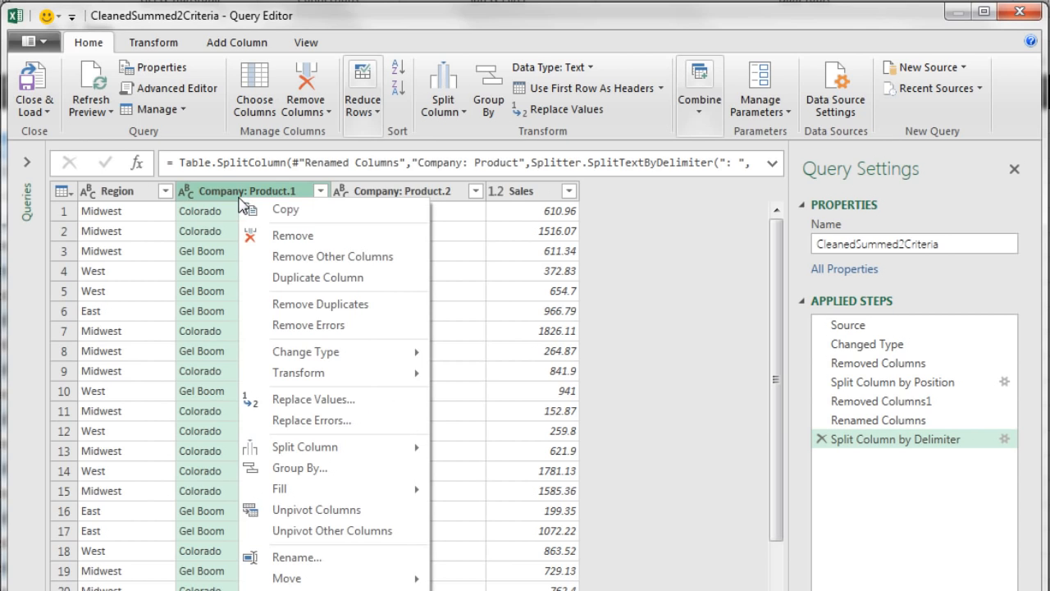
click(284, 238)
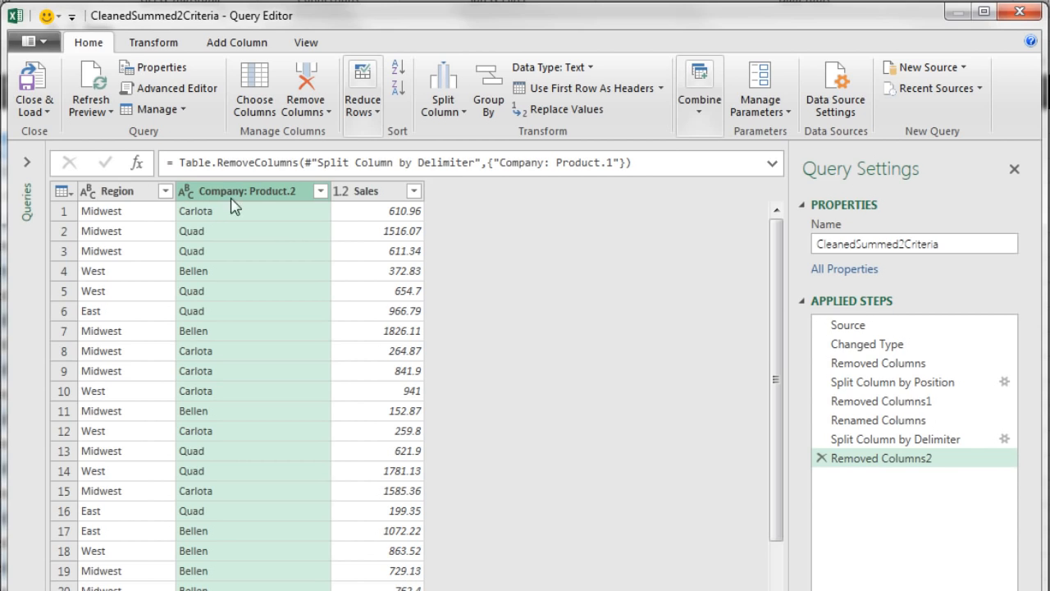
Rename the Company: Product.2 column as Product
double_click(275, 205)
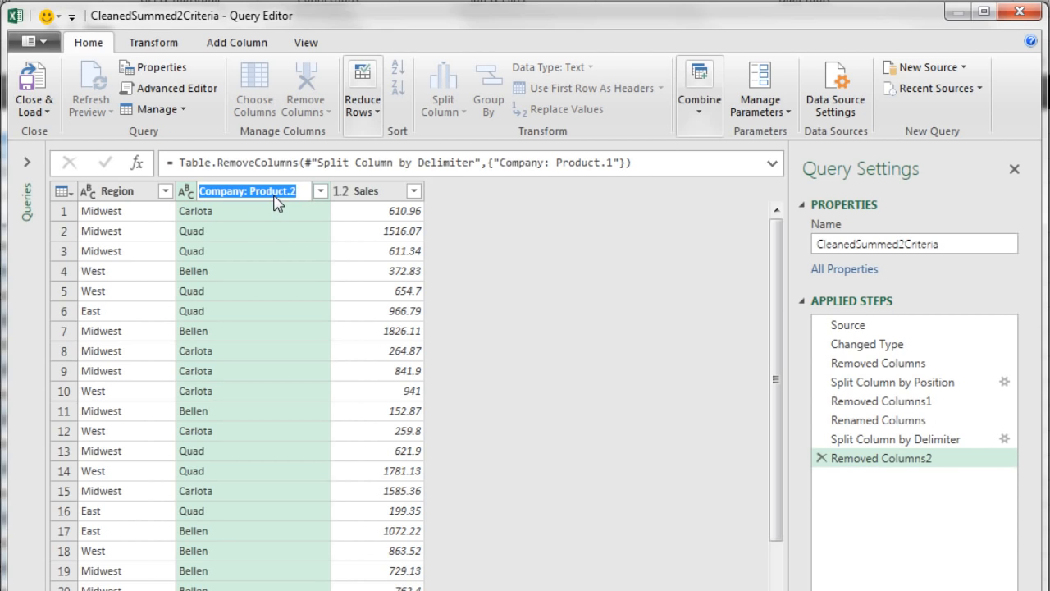
text(Pro)
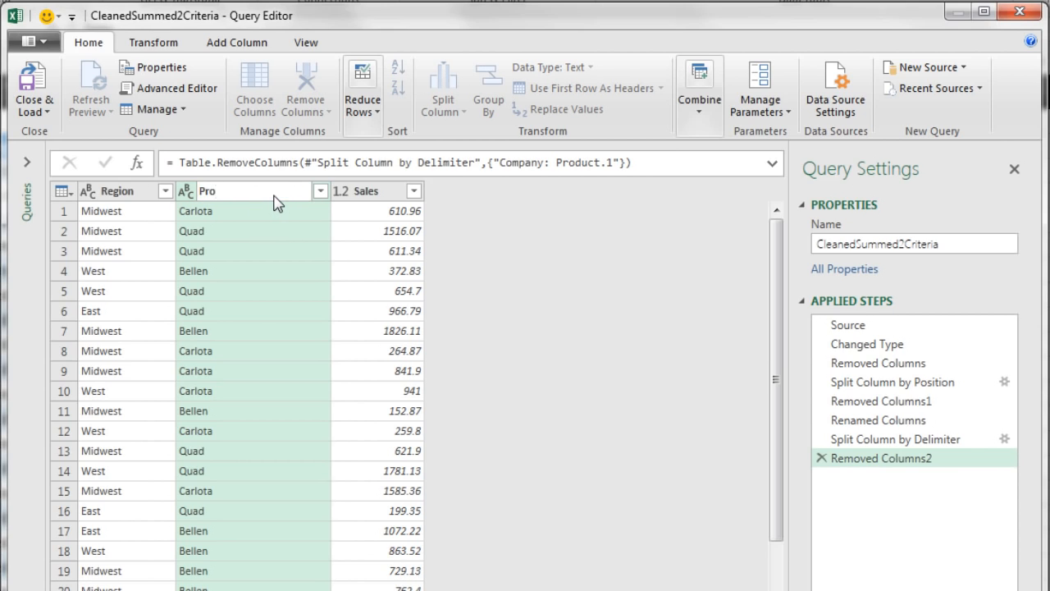
text(duct)
key(Return)
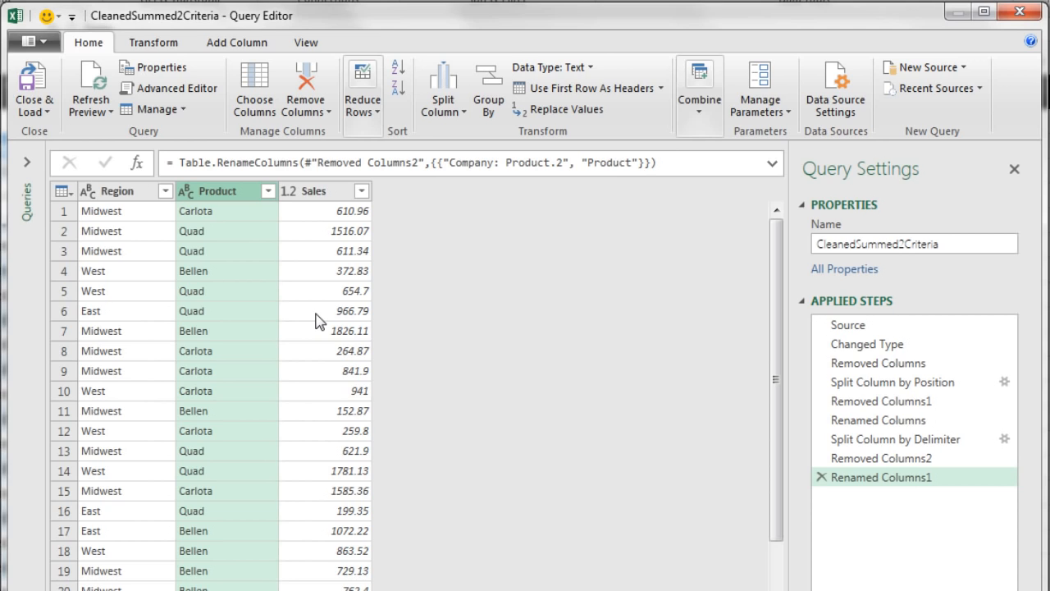
Start a Group By on the Region and Product columns and name the new aggregated column Total Sales
click(101, 197)
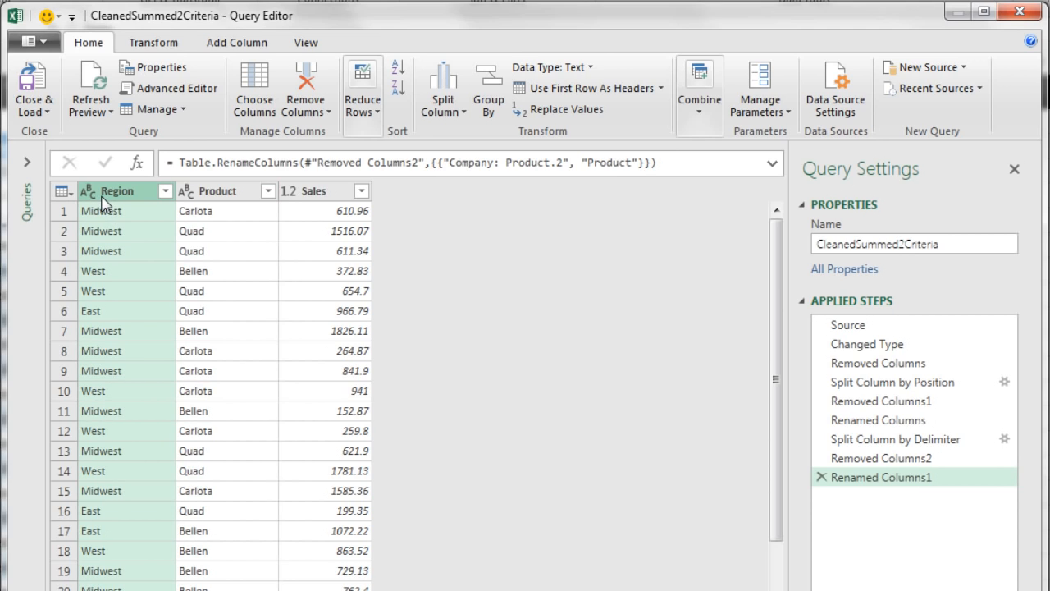
shift+click(212, 195)
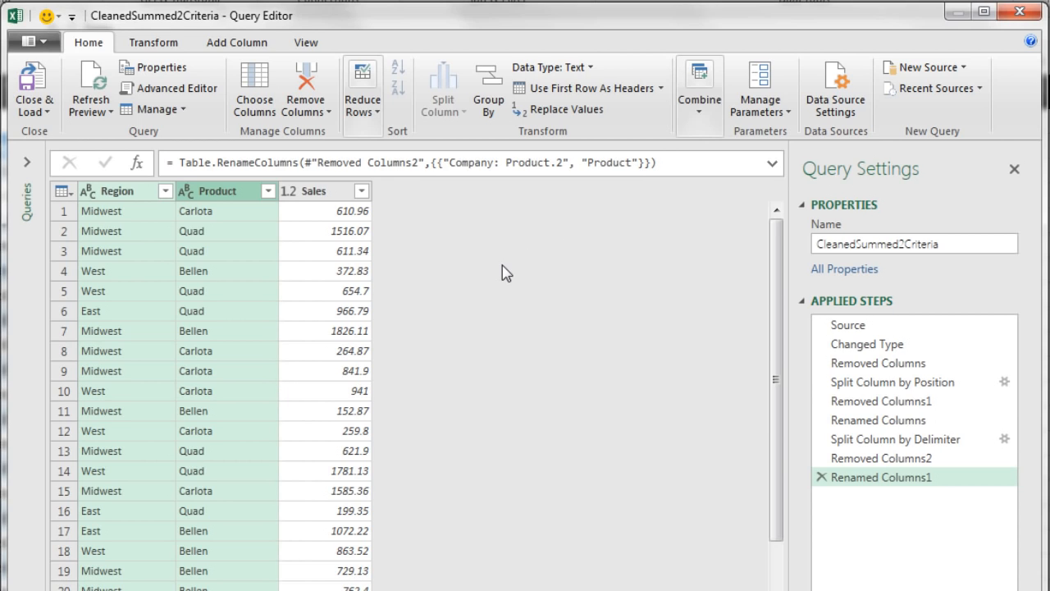
click(492, 115)
click(492, 107)
click(497, 117)
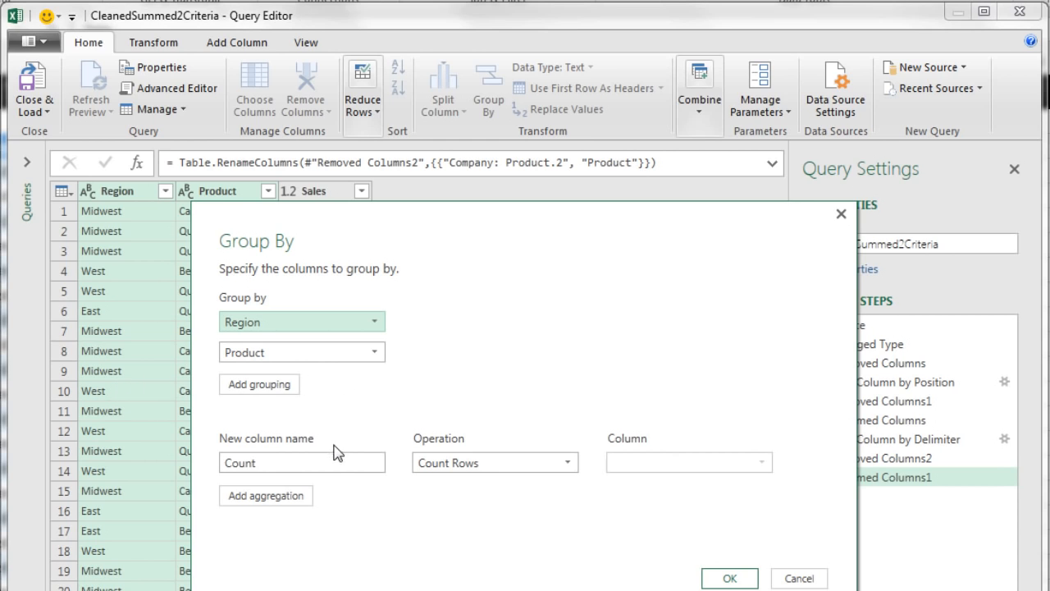
drag(325, 466, 205, 468)
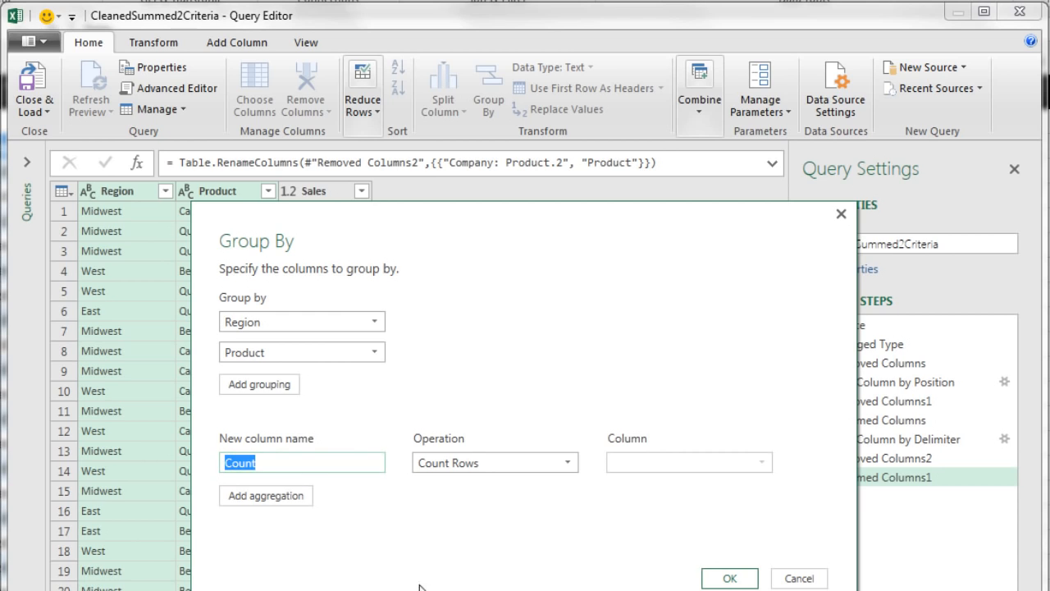
text(Total Sales)
key(Tab)
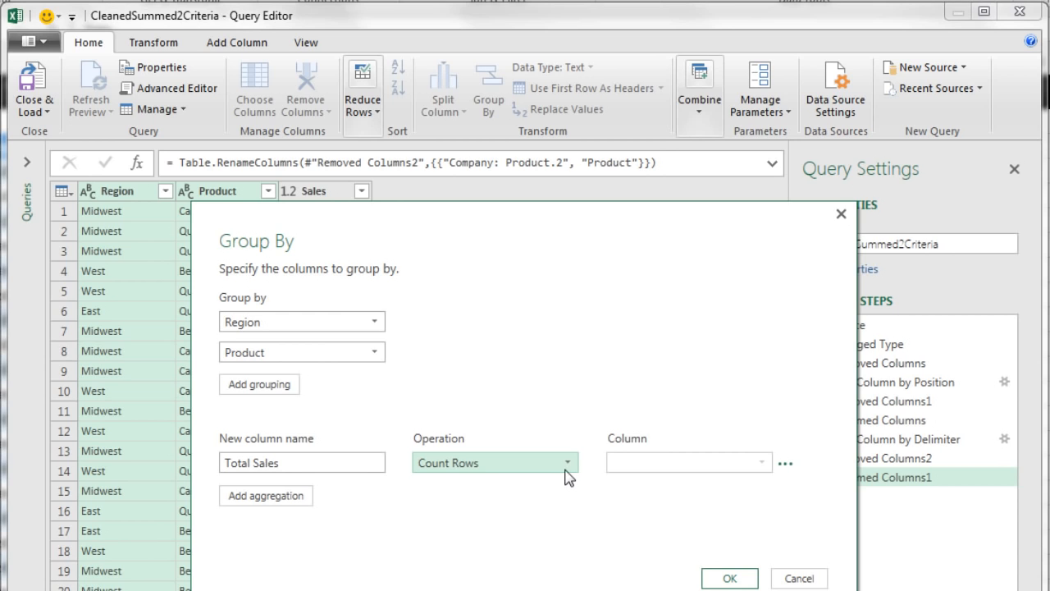
Set the aggregation to Sum of the Sales column and apply the grouping
key(Down)
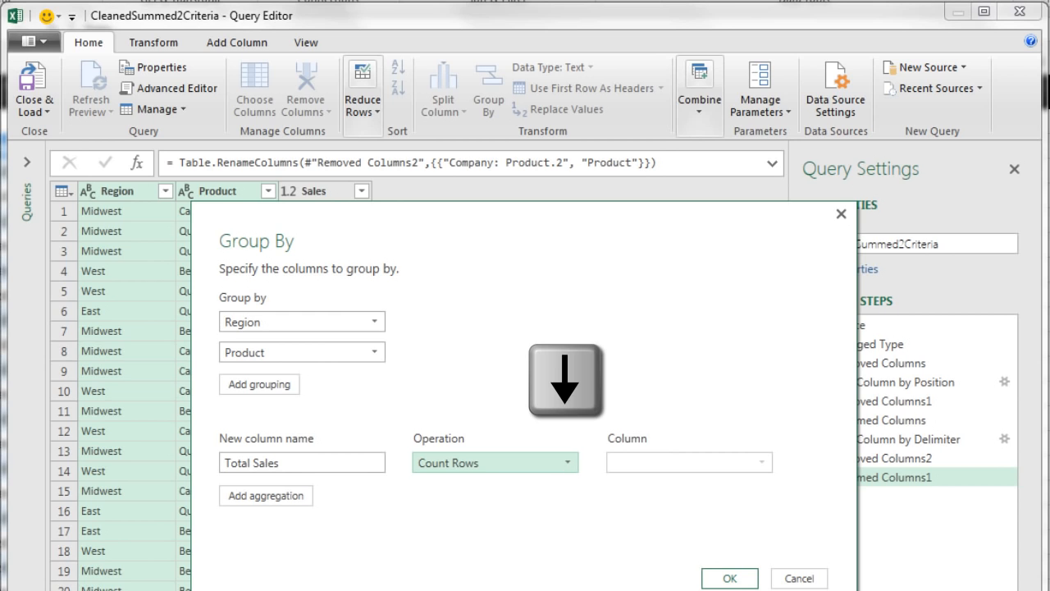
key(Up)
key(Up)
key(Up)
key(Up)
key(Up)
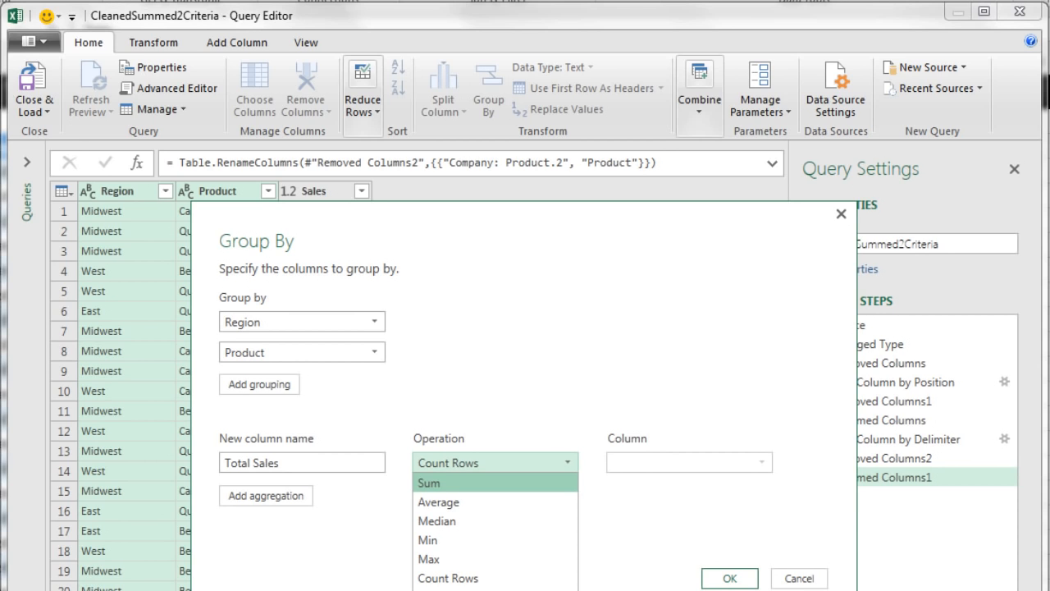
key(Tab)
key(Tab)
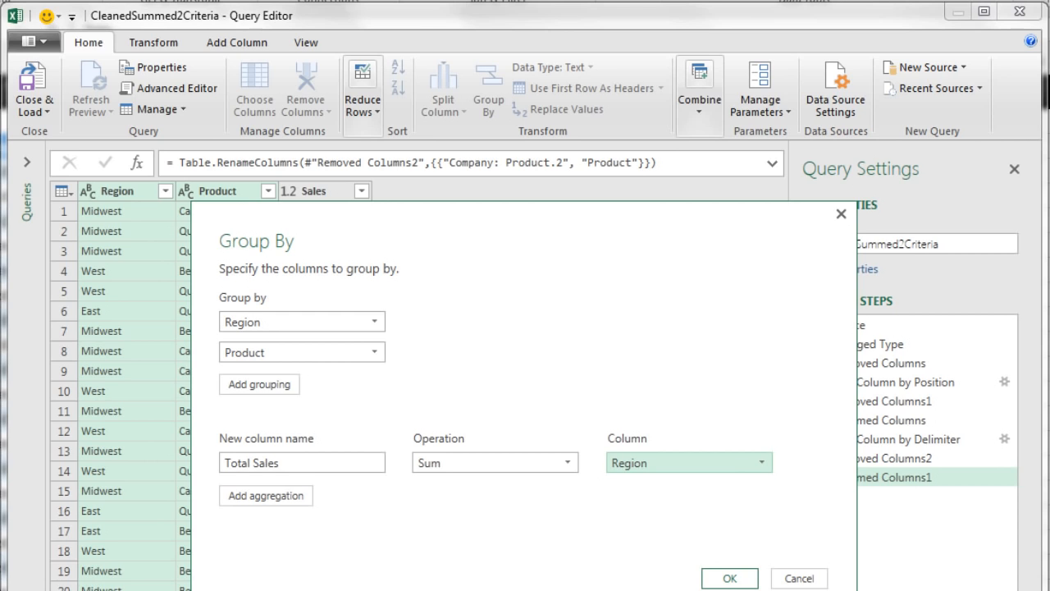
click(762, 464)
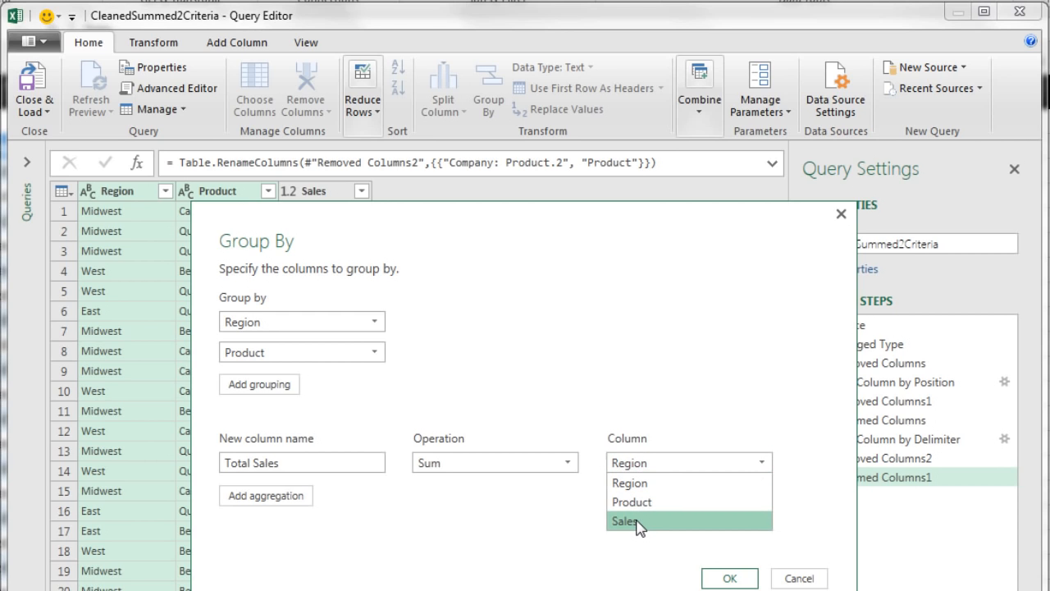
key(Down)
key(Down)
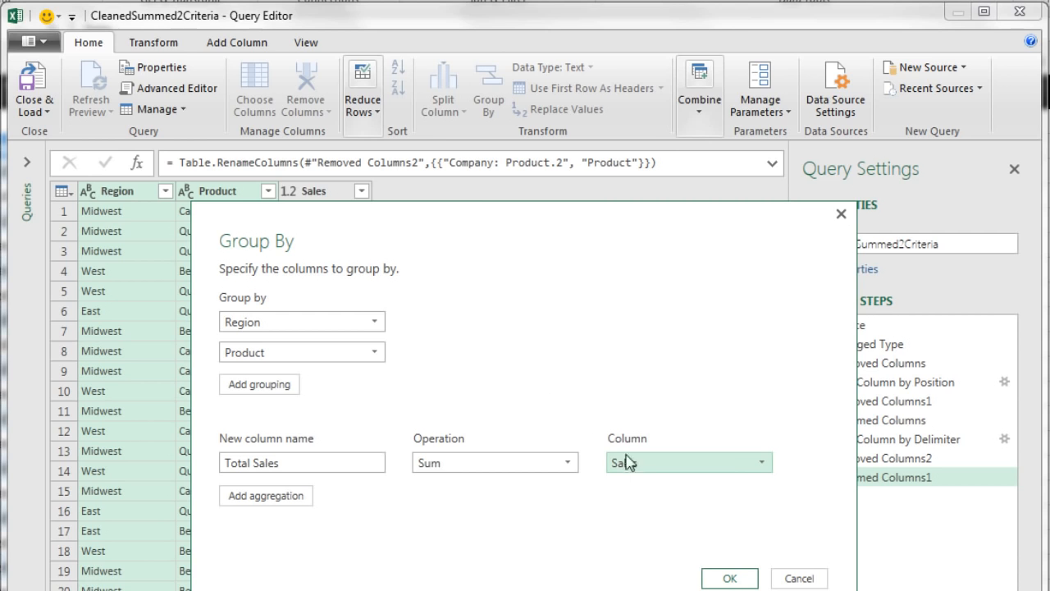
click(730, 578)
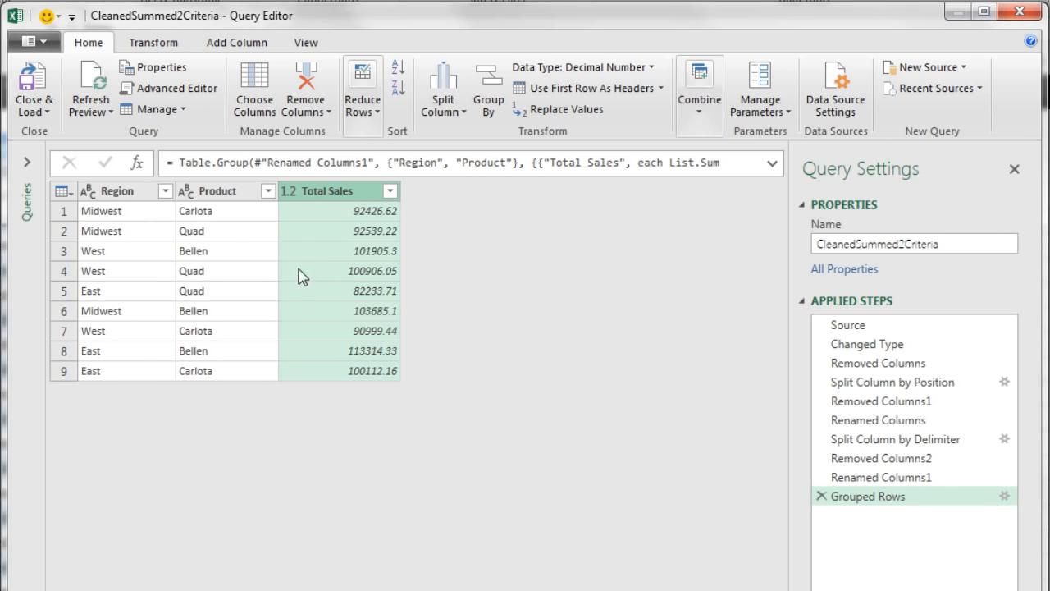
Sort the grouped rows by Region descending and by Product ascending
click(166, 191)
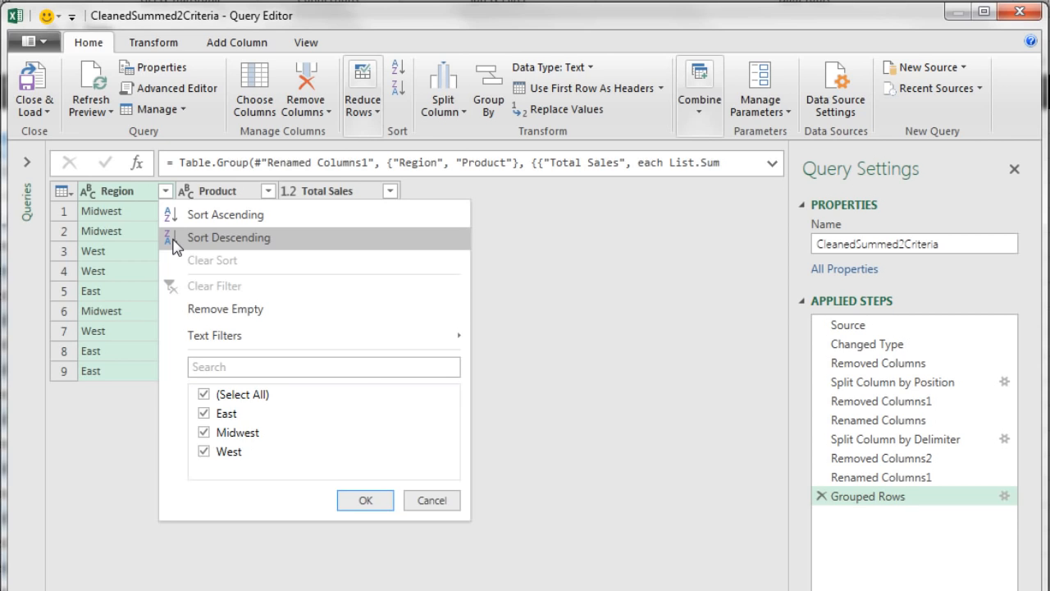
click(176, 241)
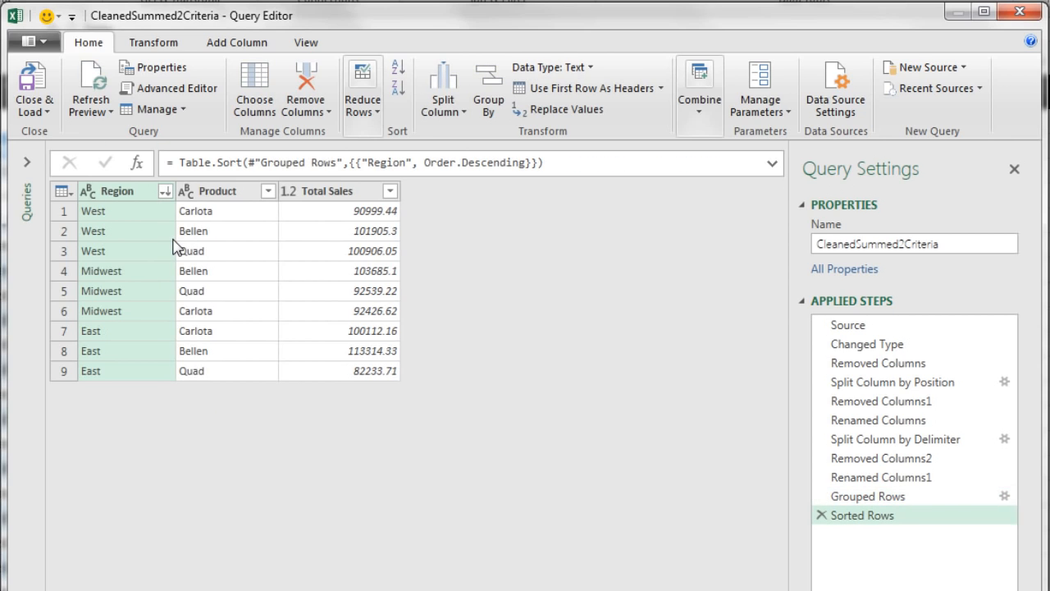
click(268, 192)
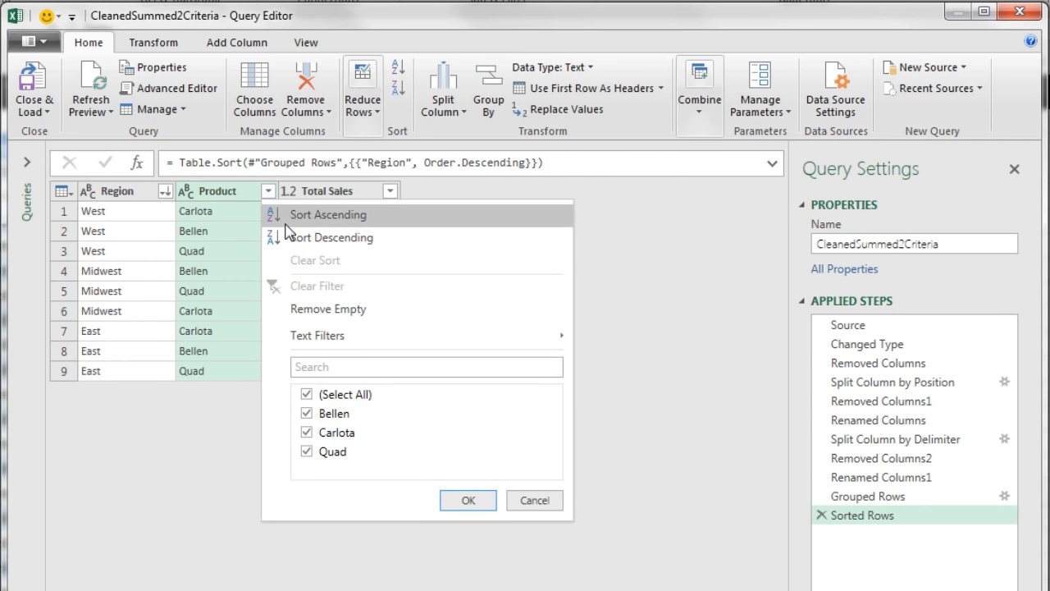
click(286, 222)
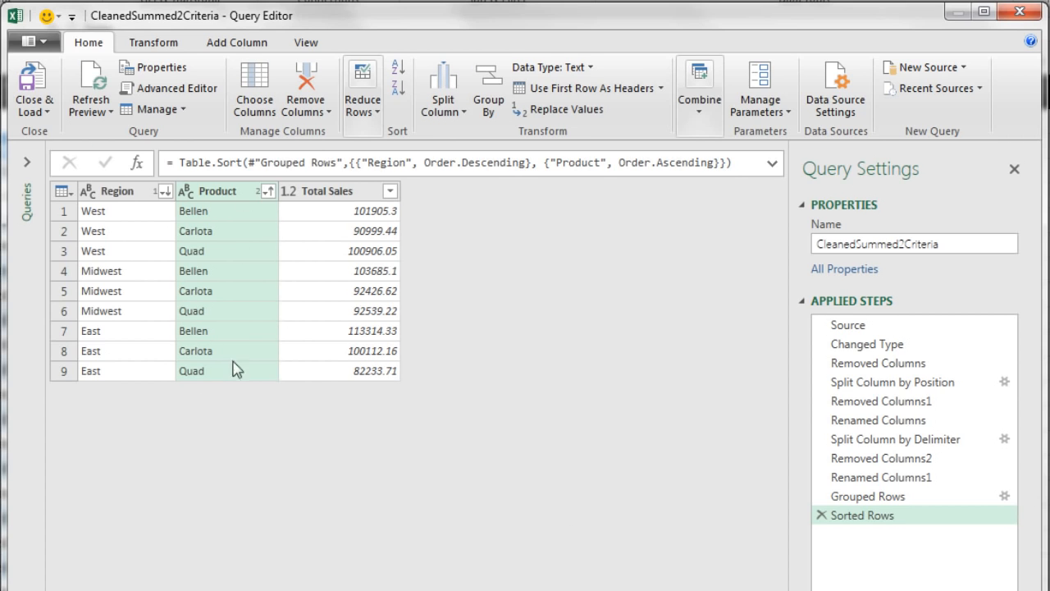
Close the query and load it as a table in the existing worksheet at cell F14
click(50, 110)
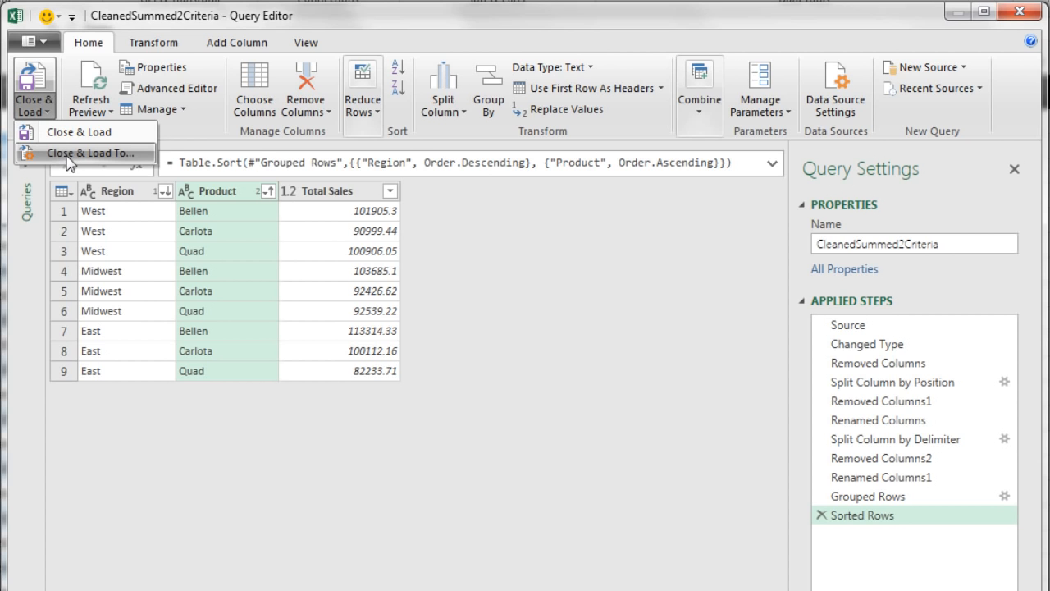
click(68, 154)
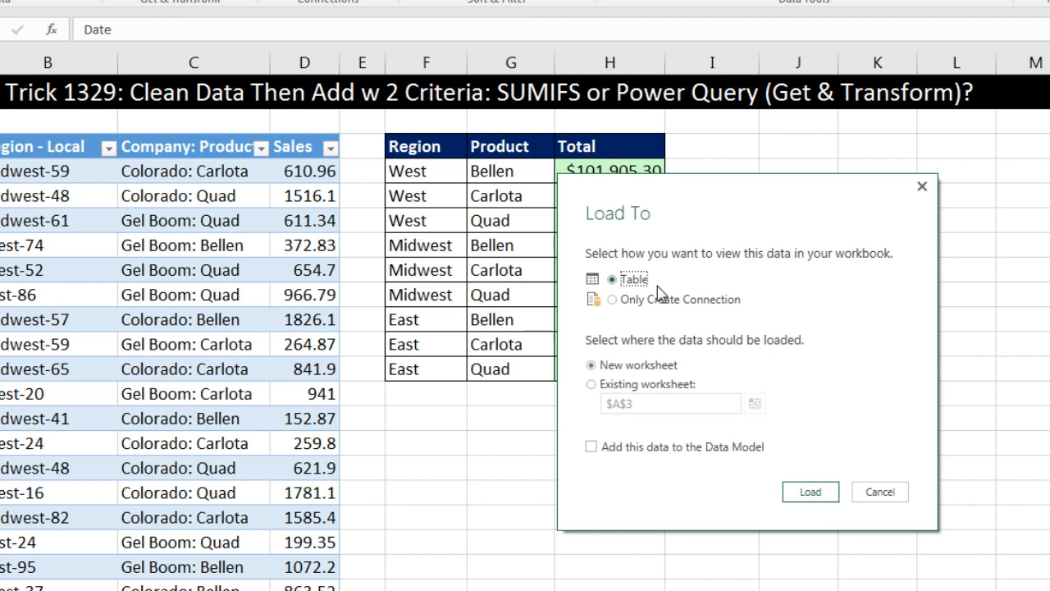
click(592, 384)
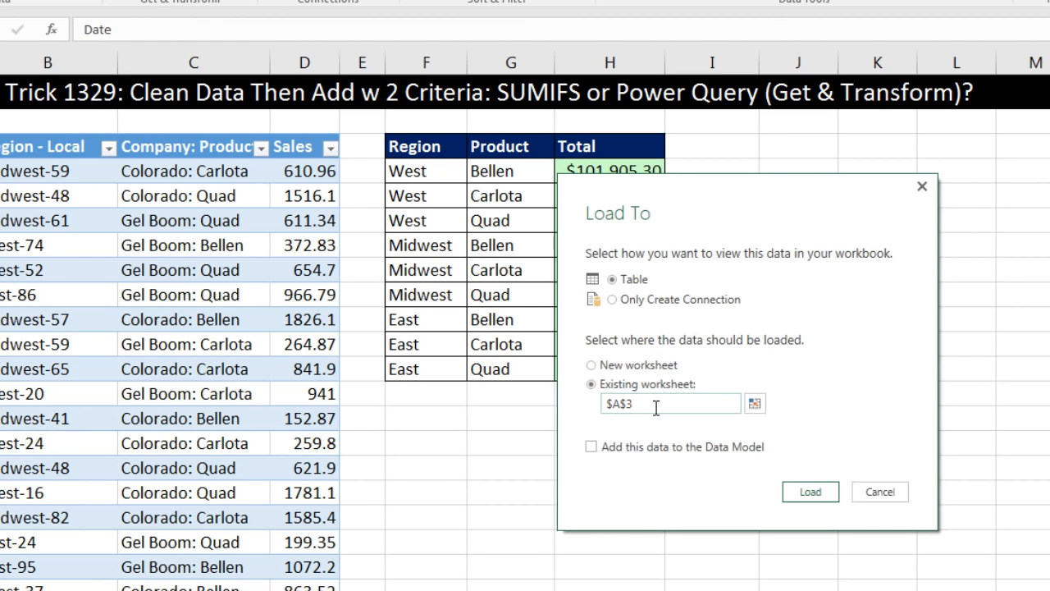
click(758, 407)
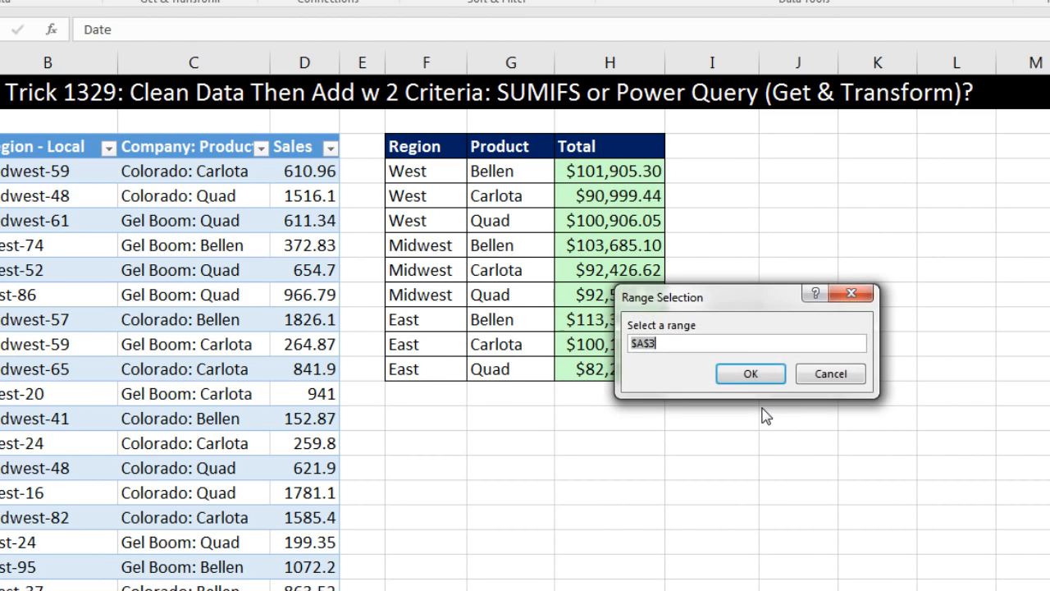
click(433, 423)
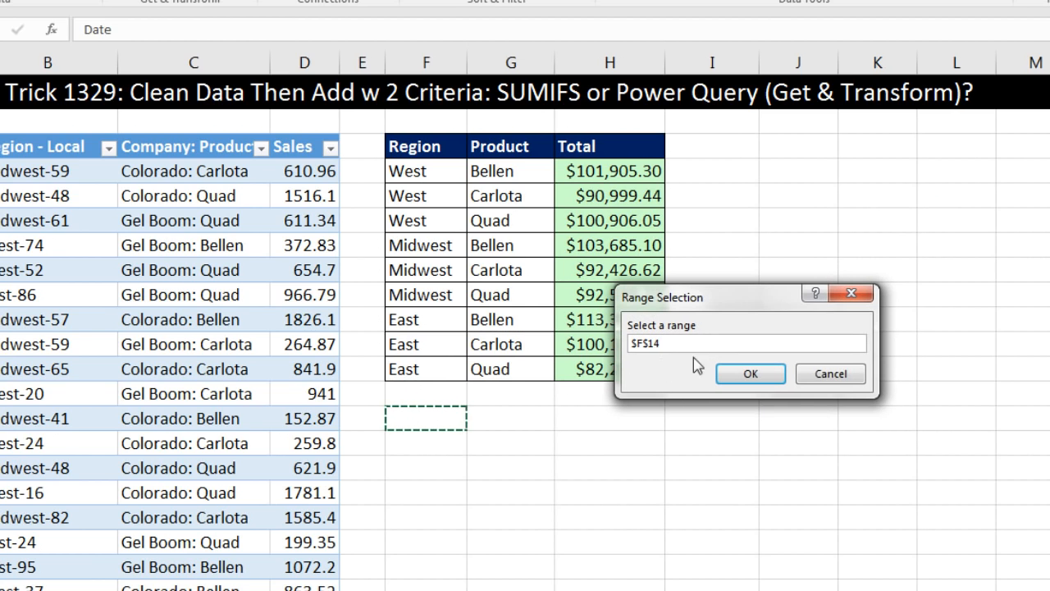
click(753, 377)
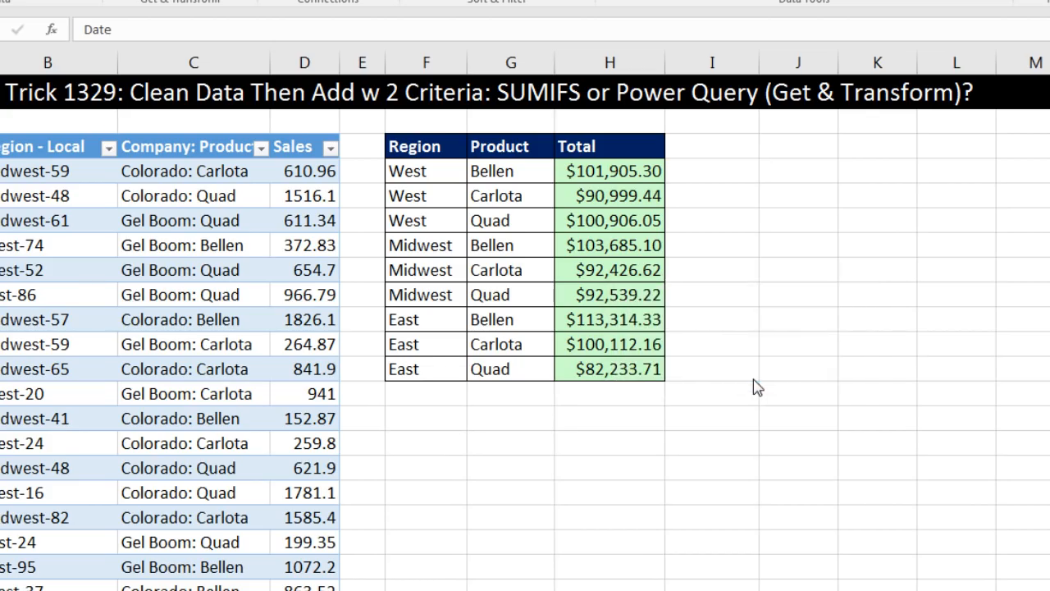
click(809, 495)
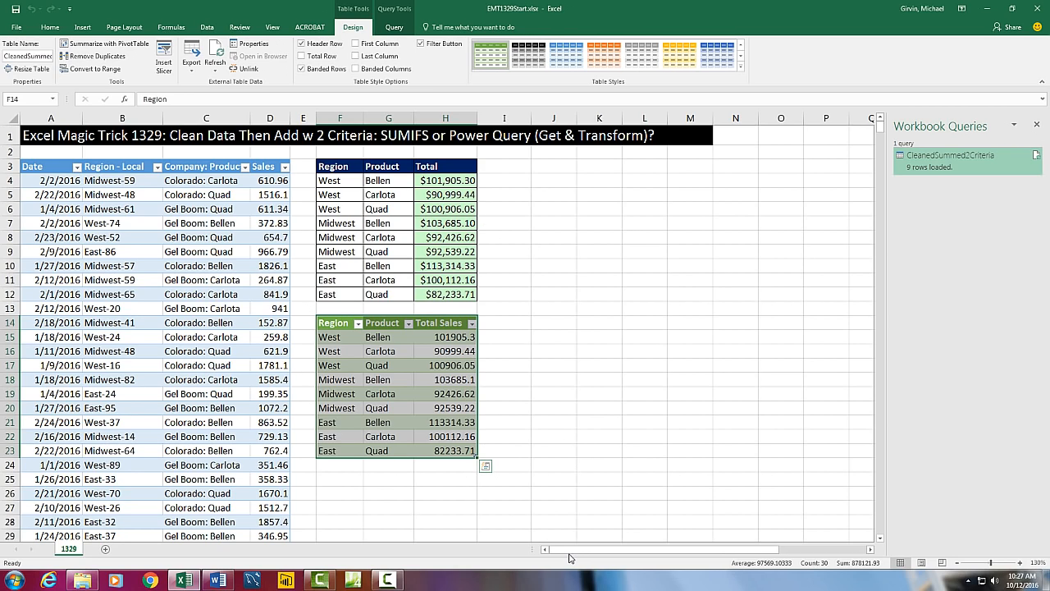
Copy the block of additional sales records in S21:V29
drag(679, 556, 763, 434)
drag(621, 422, 815, 519)
key(ctrl+c)
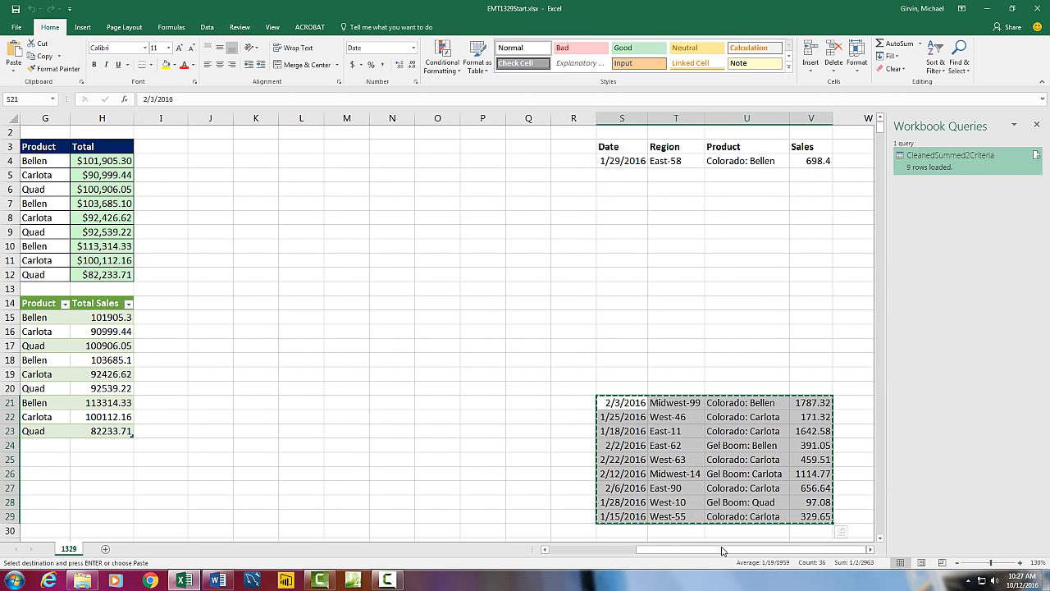
Paste the copied records directly below the last row of the sales table, starting at cell A1005
drag(722, 552, 636, 553)
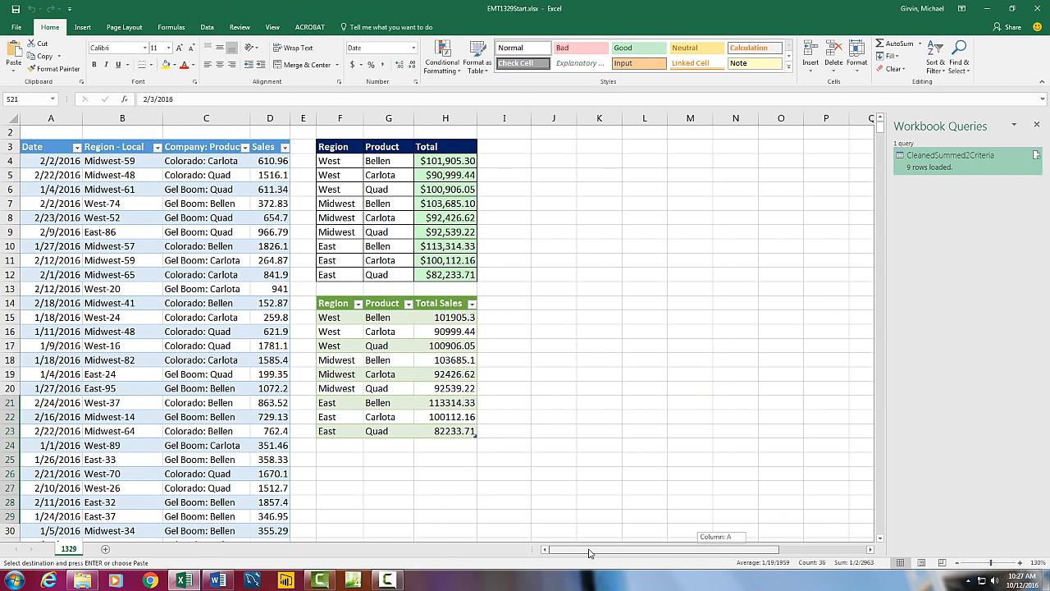
click(36, 488)
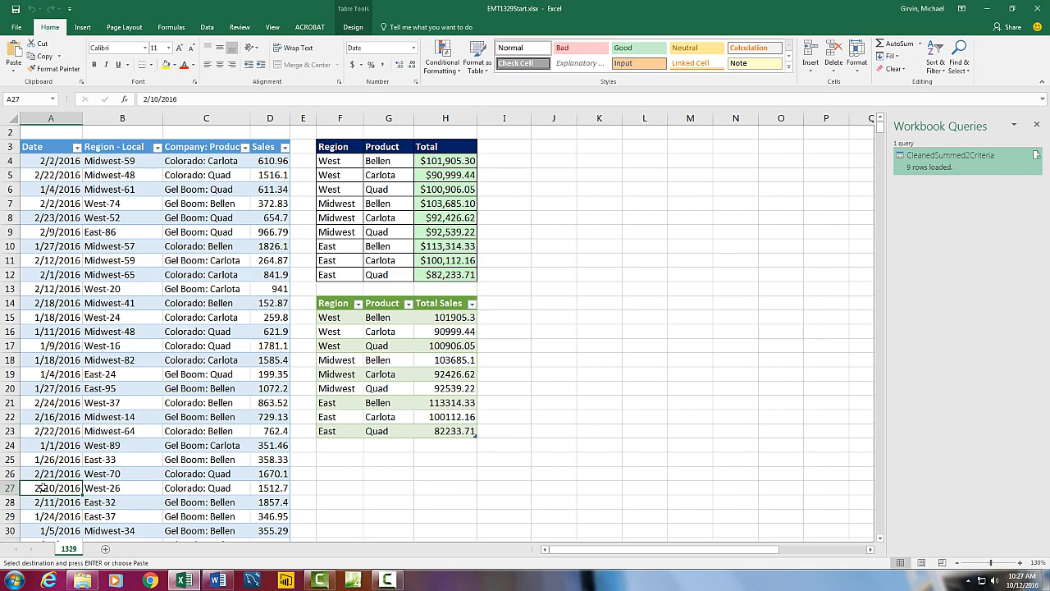
key(ctrl+Down)
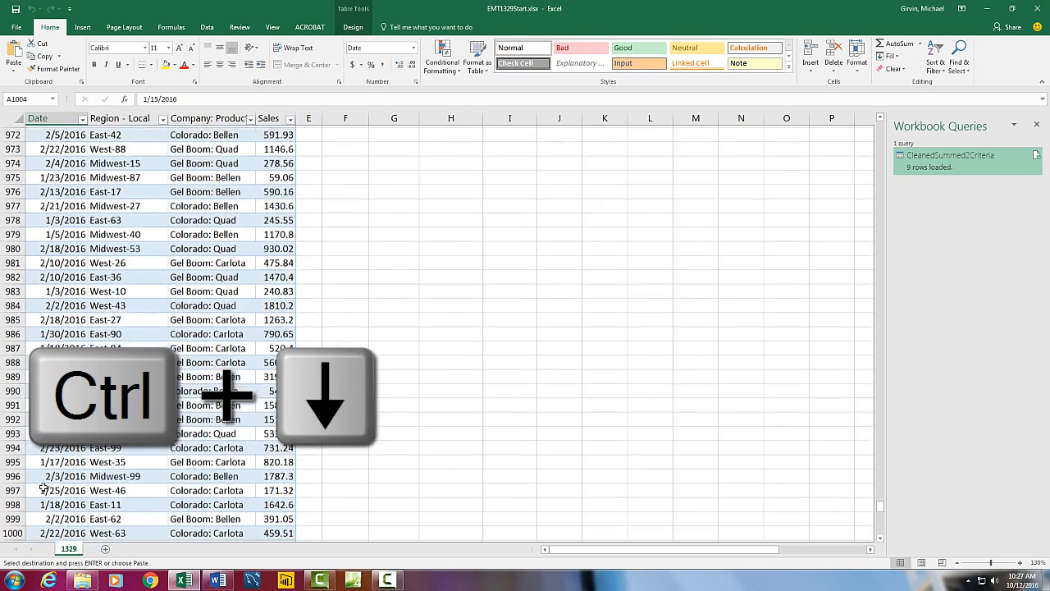
key(Down)
key(Down)
key(Down)
key(Down)
click(43, 487)
scroll(43, 488, down, 3)
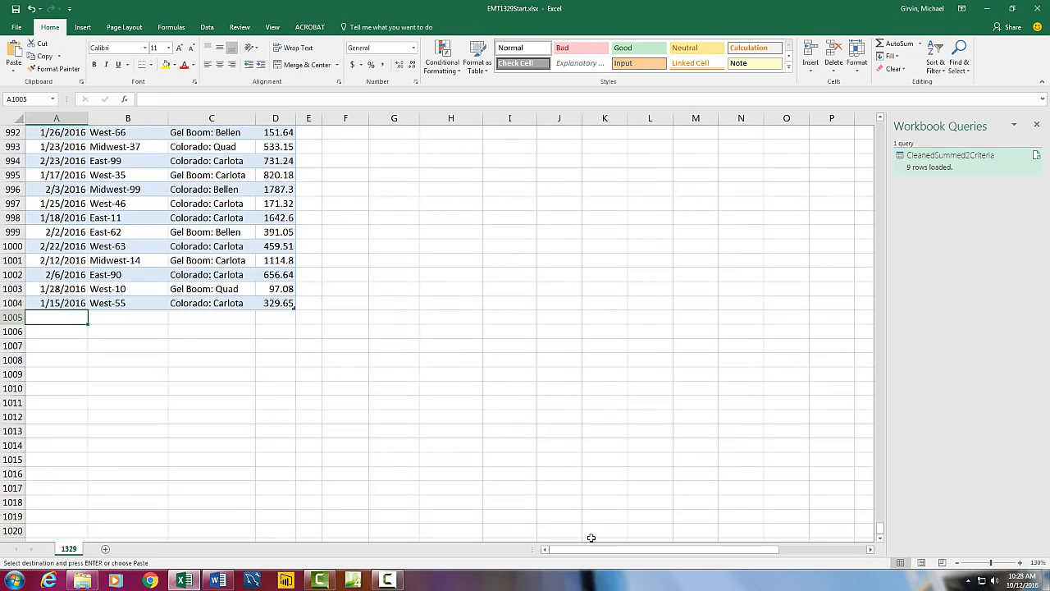
key(ctrl+v)
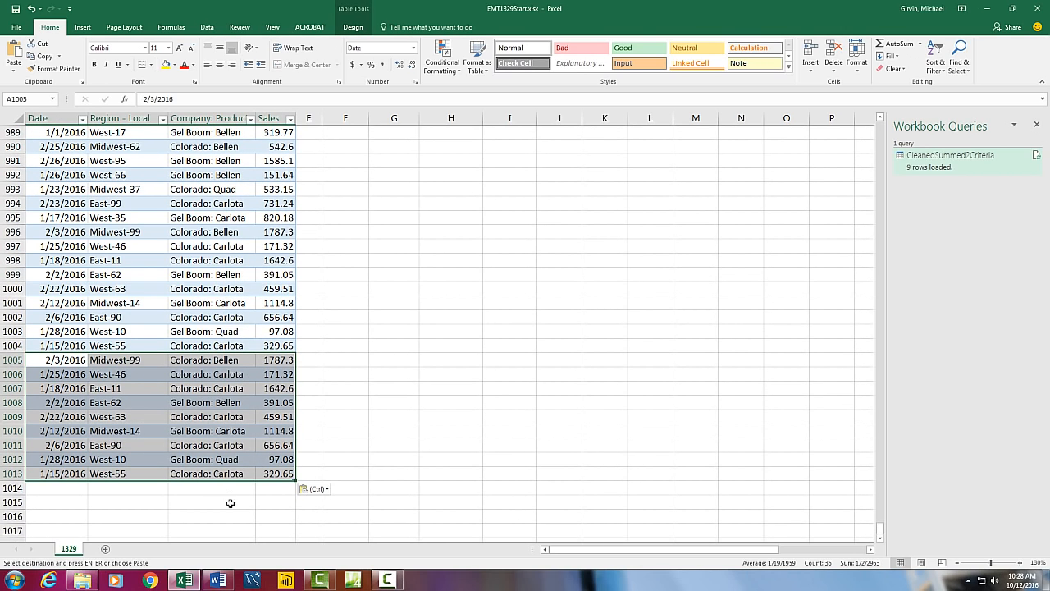
click(477, 464)
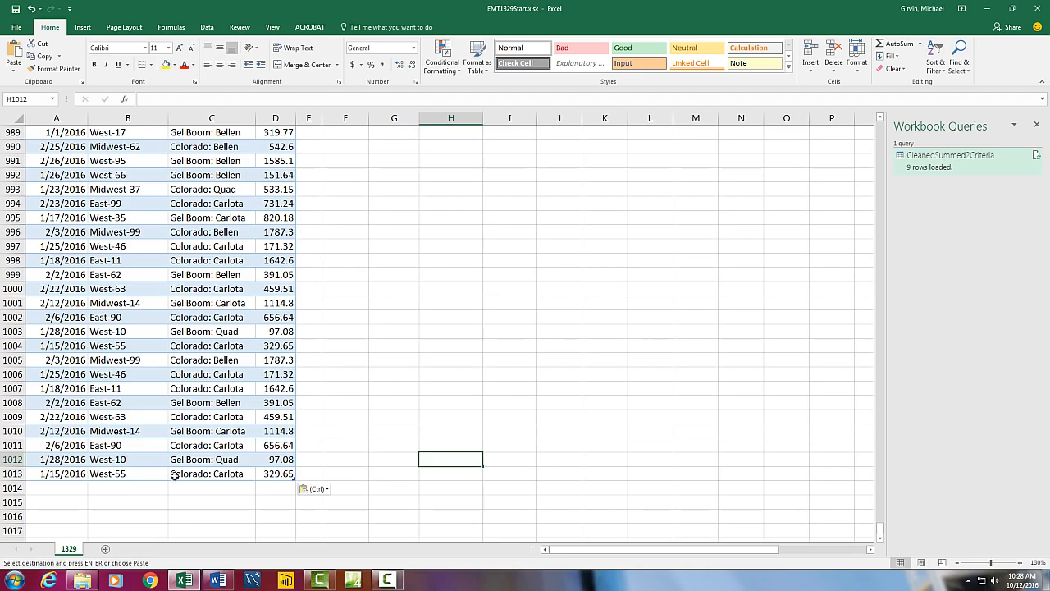
Refresh the Power Query output table of total sales by region and product so it includes the added records
key(ctrl+Home)
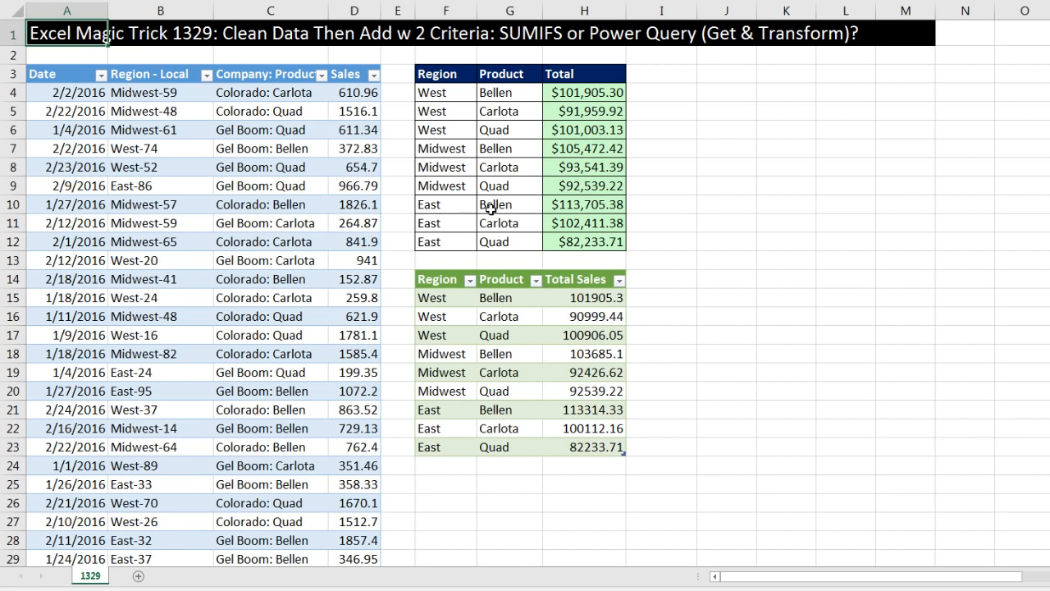
click(598, 229)
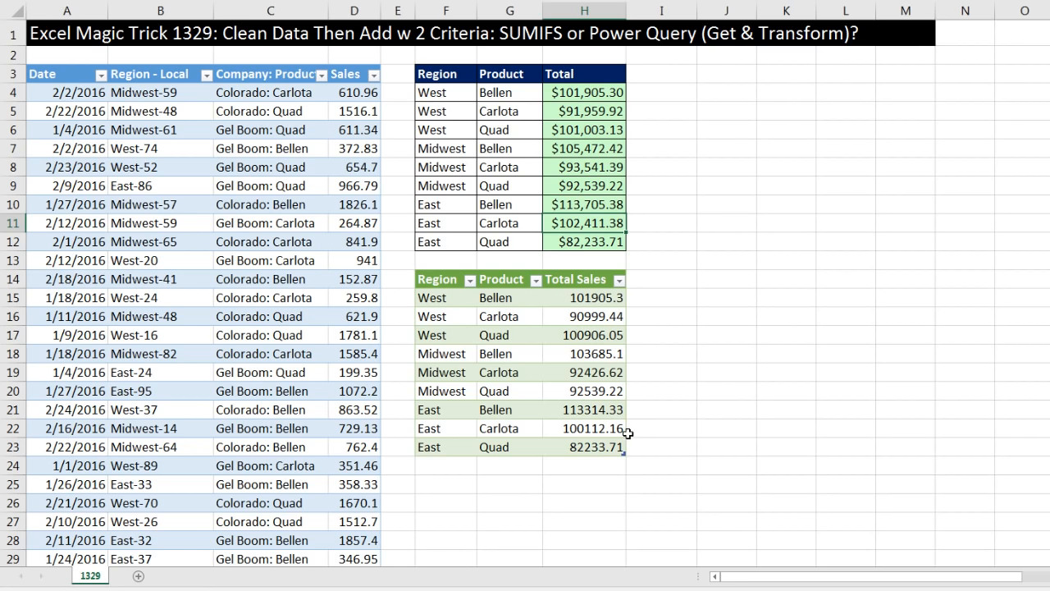
right_click(522, 358)
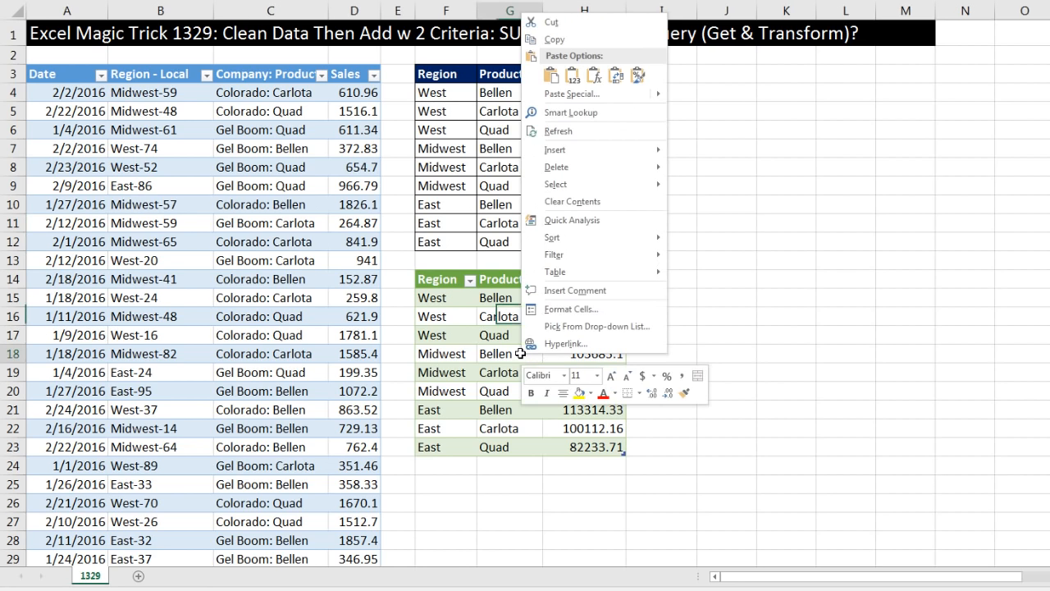
click(550, 131)
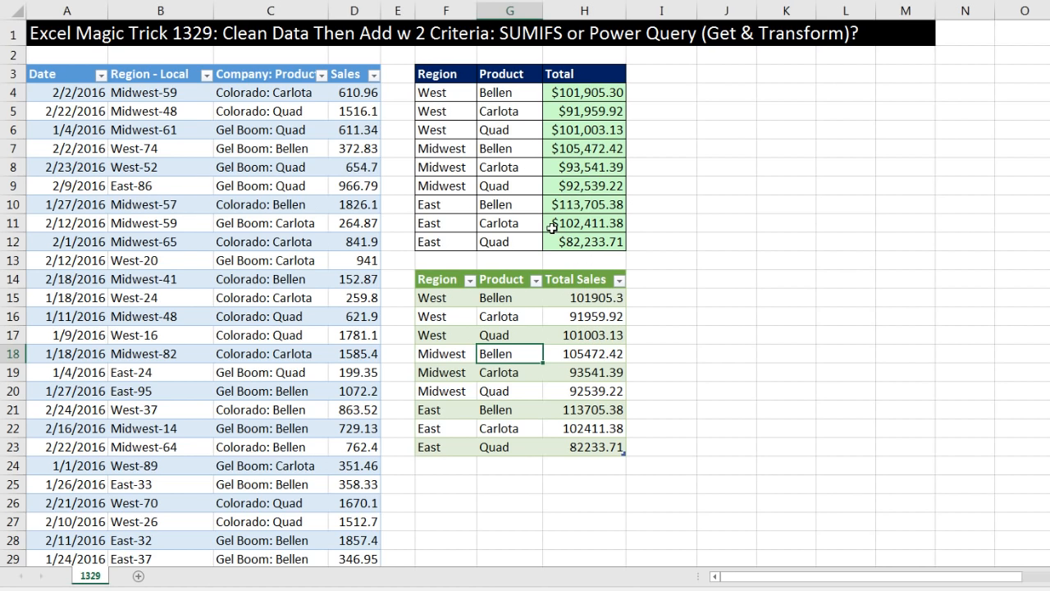
Review the SUMIFS formula in cell H4 with its wildcard region and product criteria
click(584, 93)
key(F2)
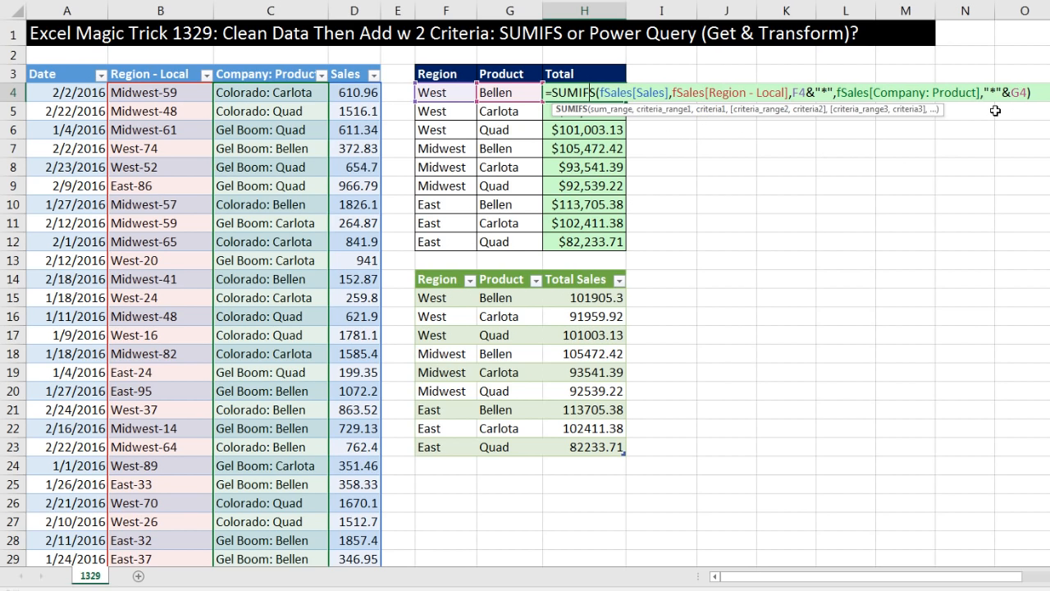
key(ctrl+Return)
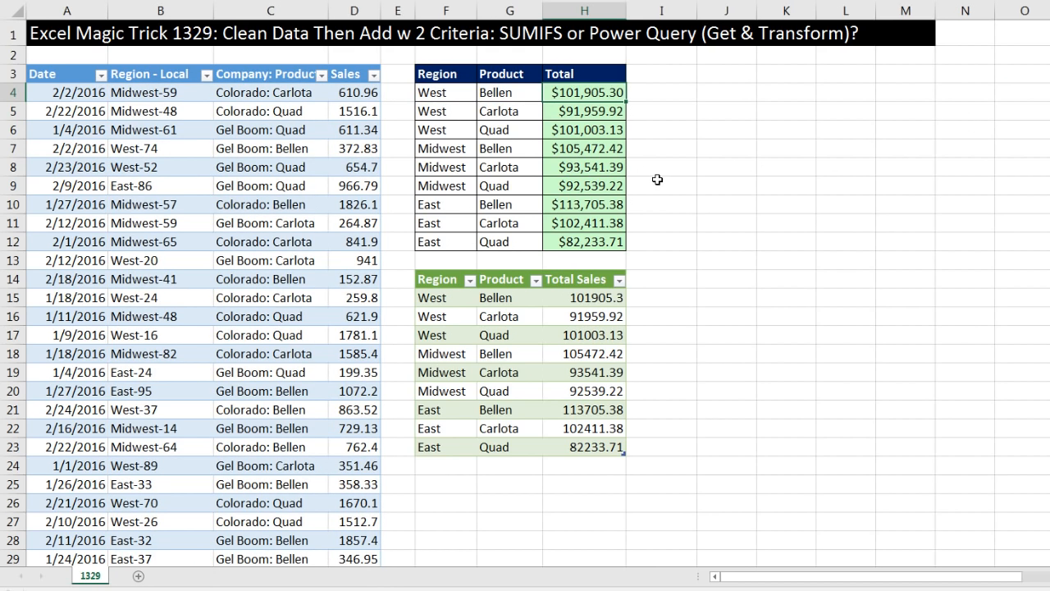